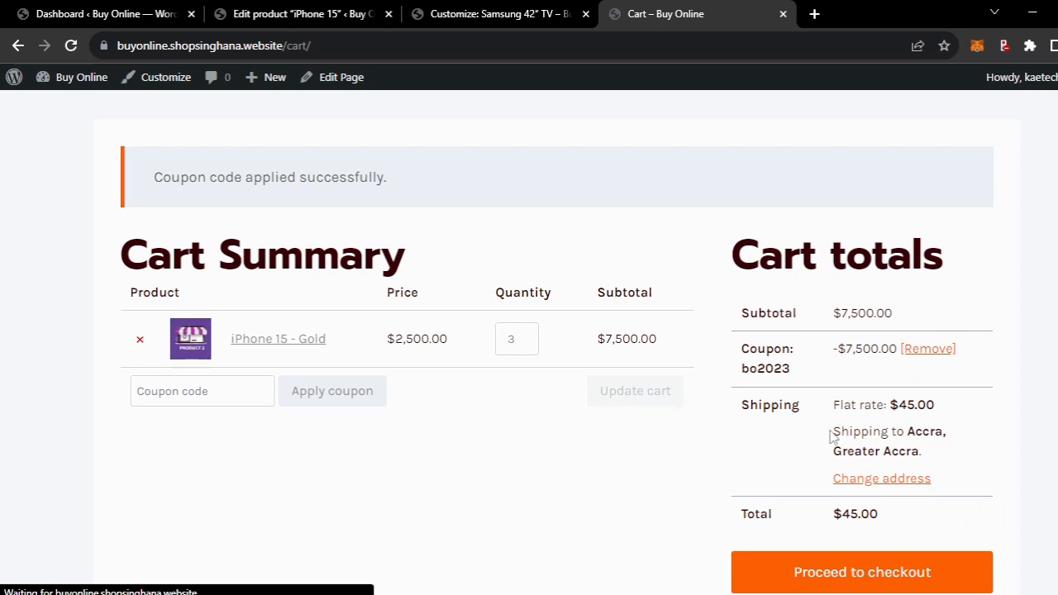
Check the cart totals with coupon bo2023 applied and proceed to checkout.
scroll(921, 423, down, 1)
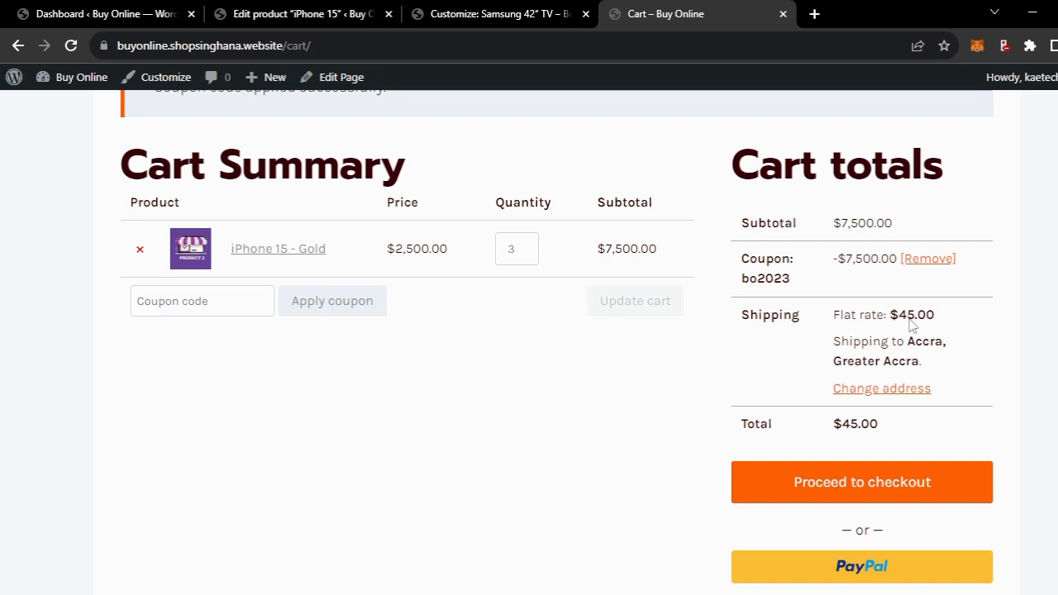
scroll(769, 320, up, 2)
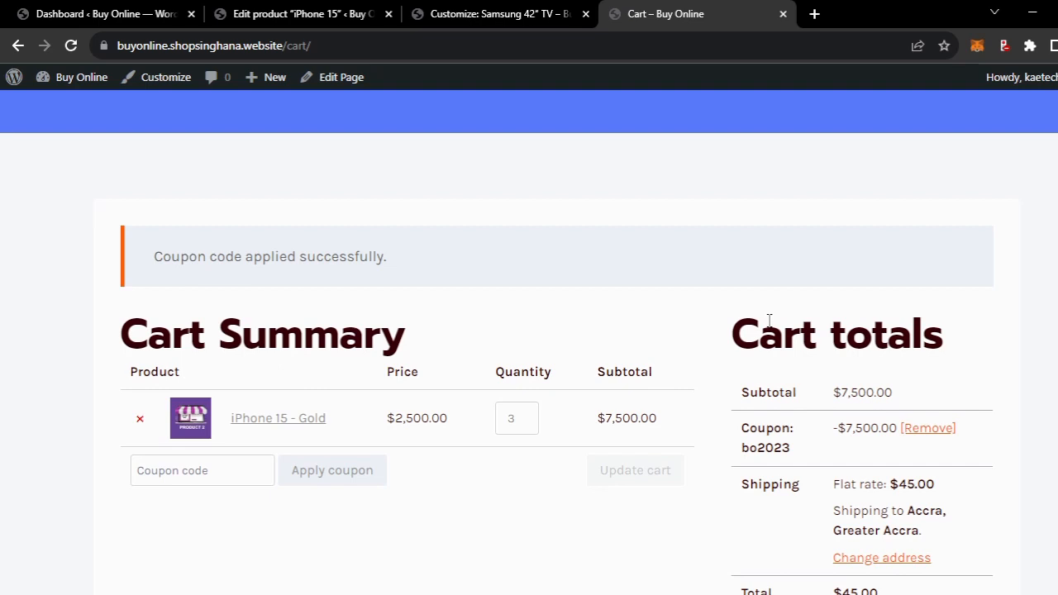
scroll(768, 320, down, 1)
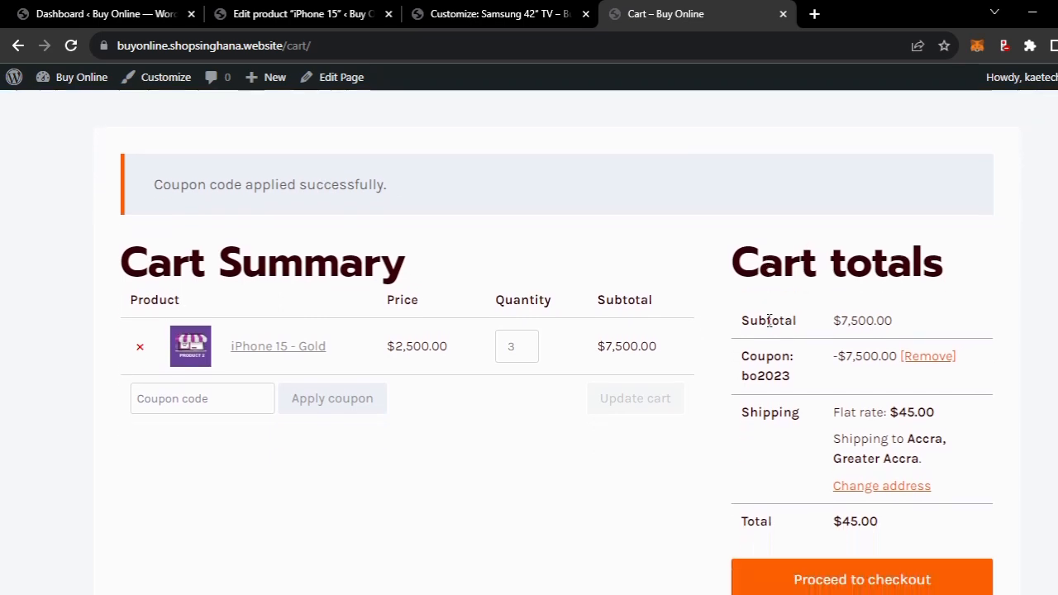
scroll(769, 320, down, 2)
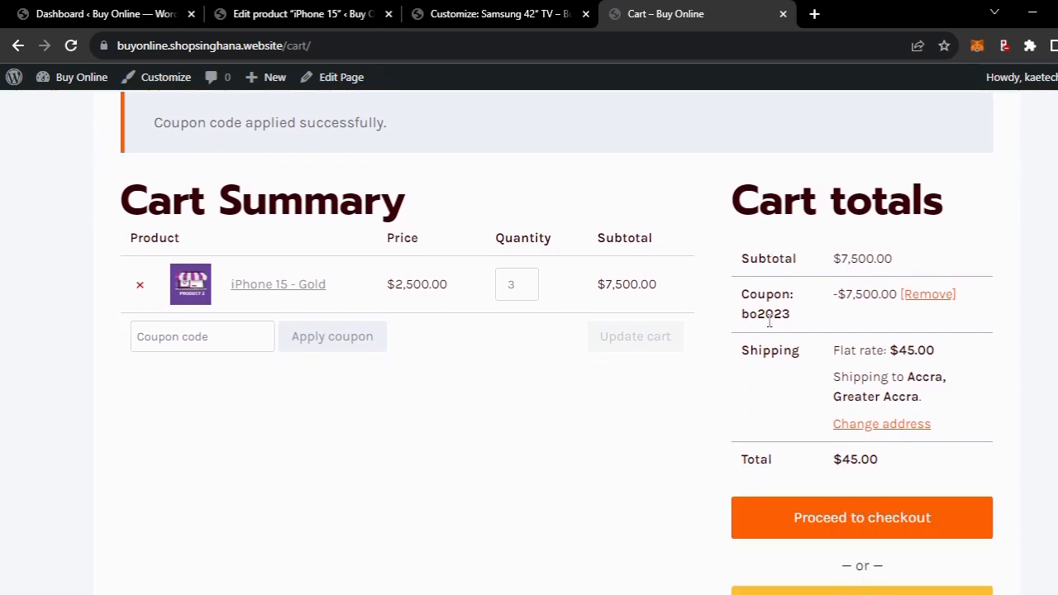
click(849, 467)
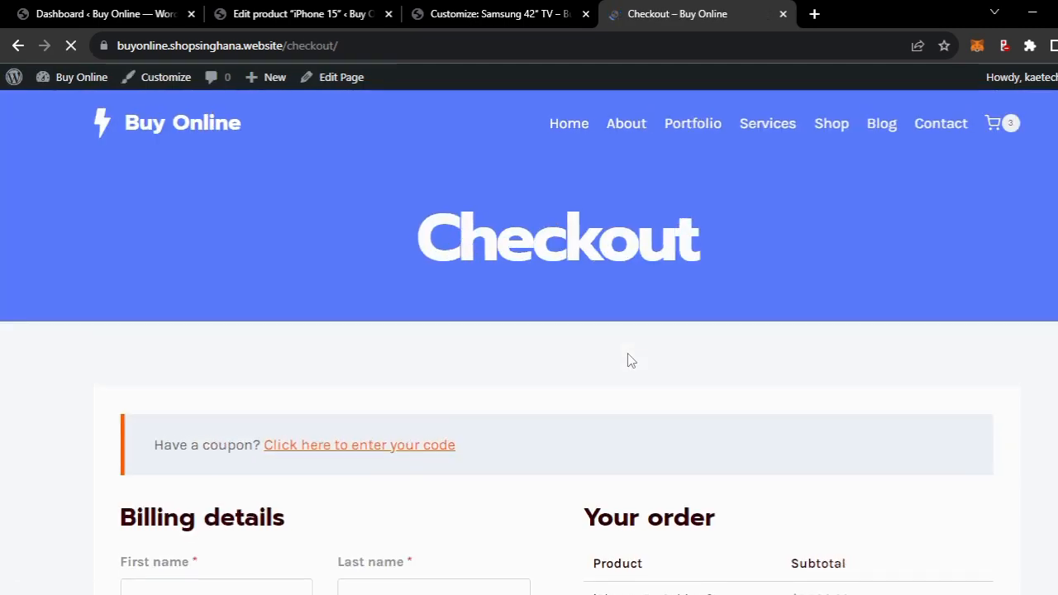
Fill in the checkout billing details from the first saved autofill address.
scroll(628, 359, down, 2)
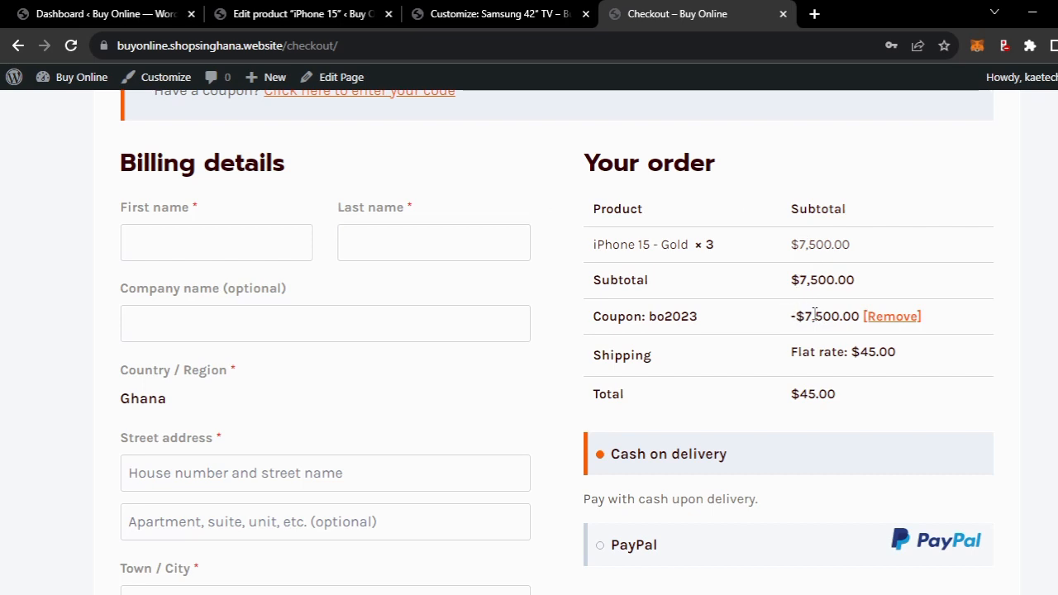
scroll(767, 322, down, 2)
scroll(767, 322, up, 1)
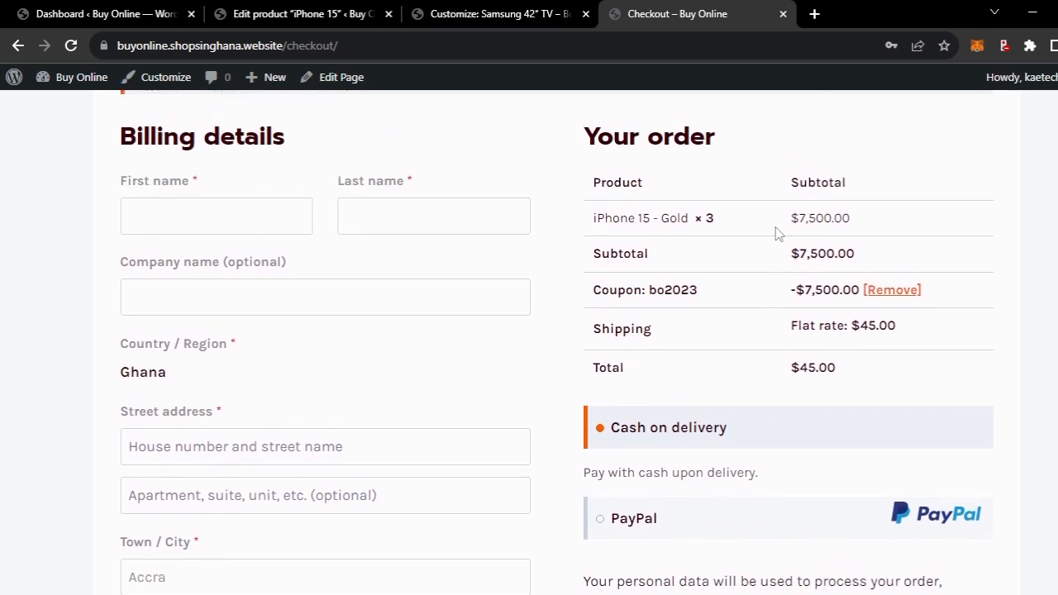
click(209, 212)
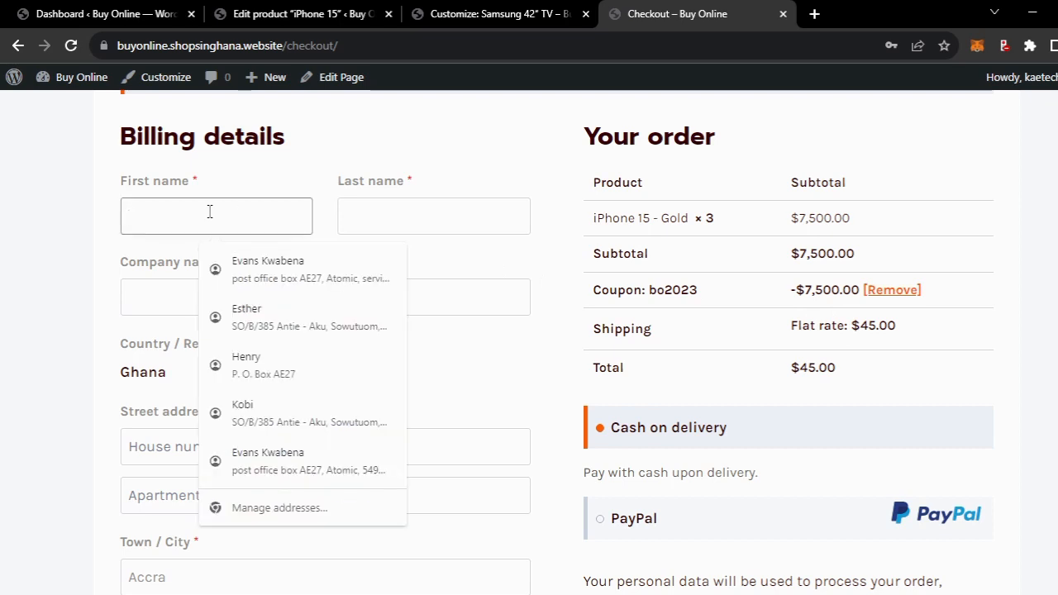
click(264, 273)
Review the billing address, postcode, phone and email fields in the checkout form.
scroll(366, 358, down, 4)
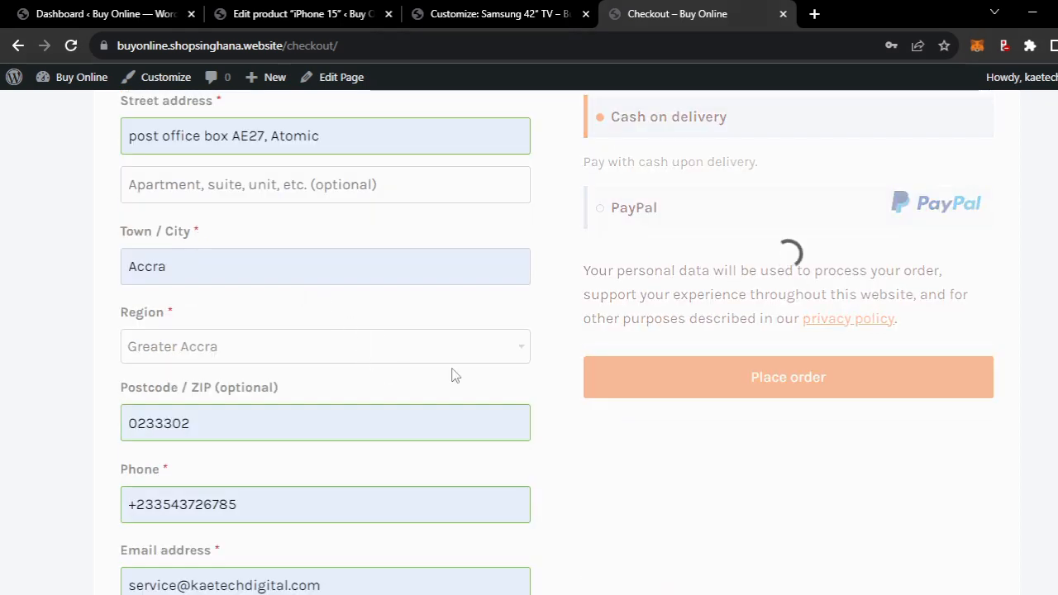
scroll(453, 372, down, 2)
scroll(452, 369, up, 2)
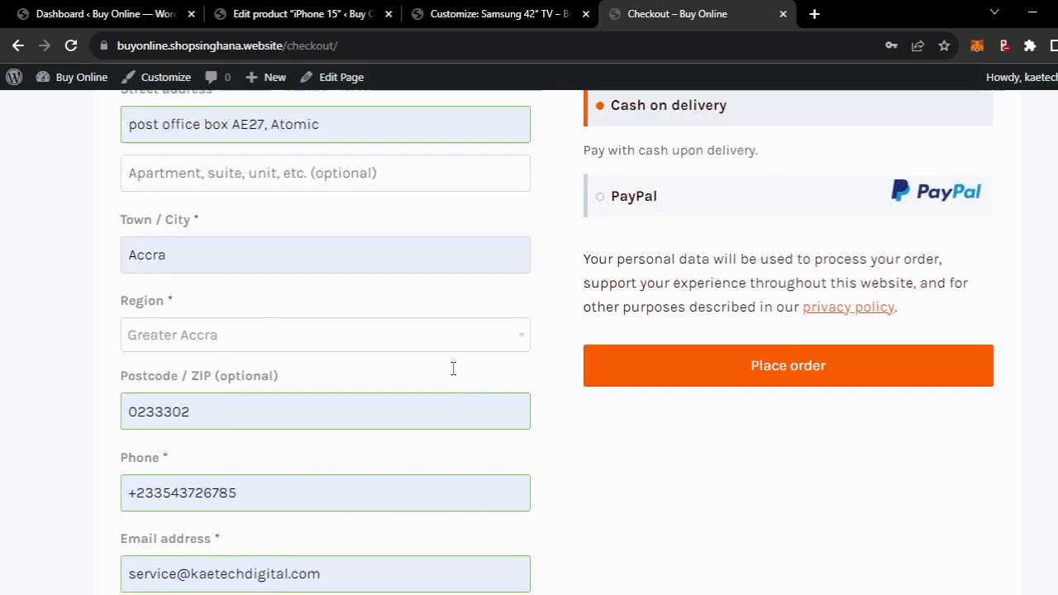
scroll(453, 376, down, 1)
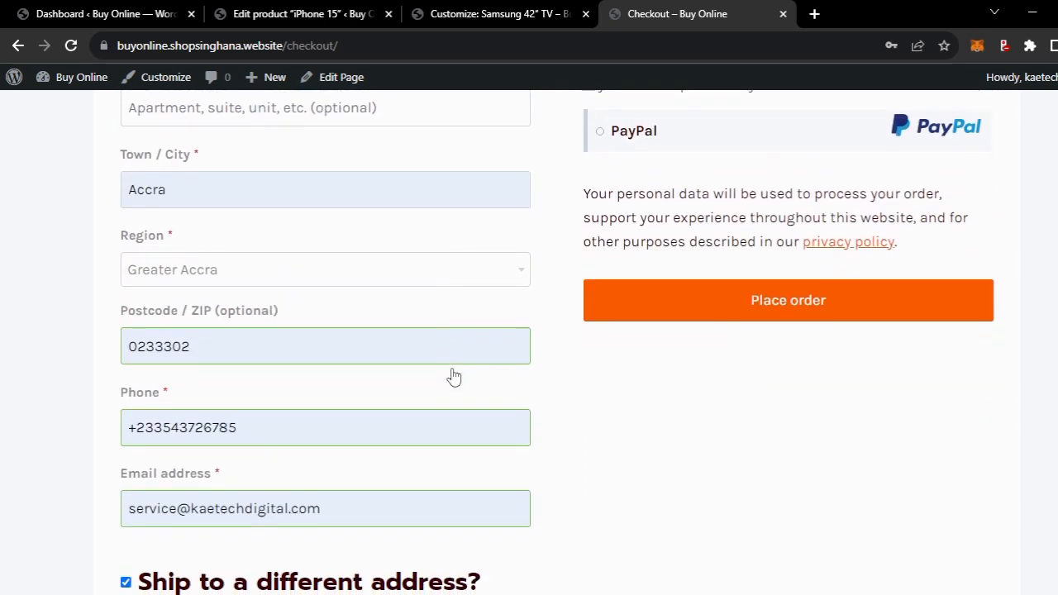
scroll(453, 376, up, 1)
scroll(453, 376, down, 2)
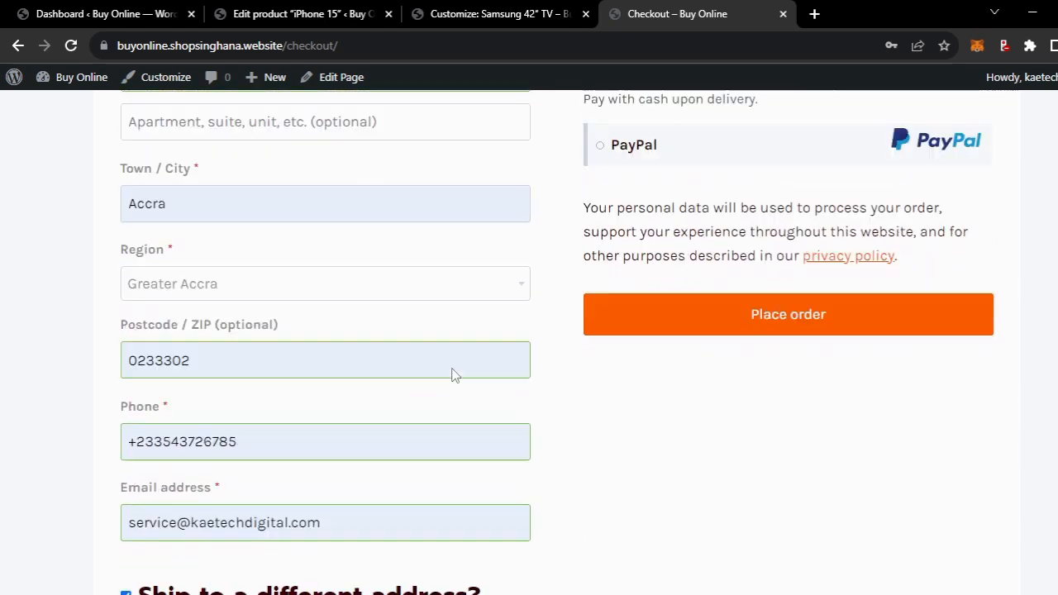
scroll(453, 376, up, 1)
scroll(453, 376, down, 2)
scroll(453, 376, up, 2)
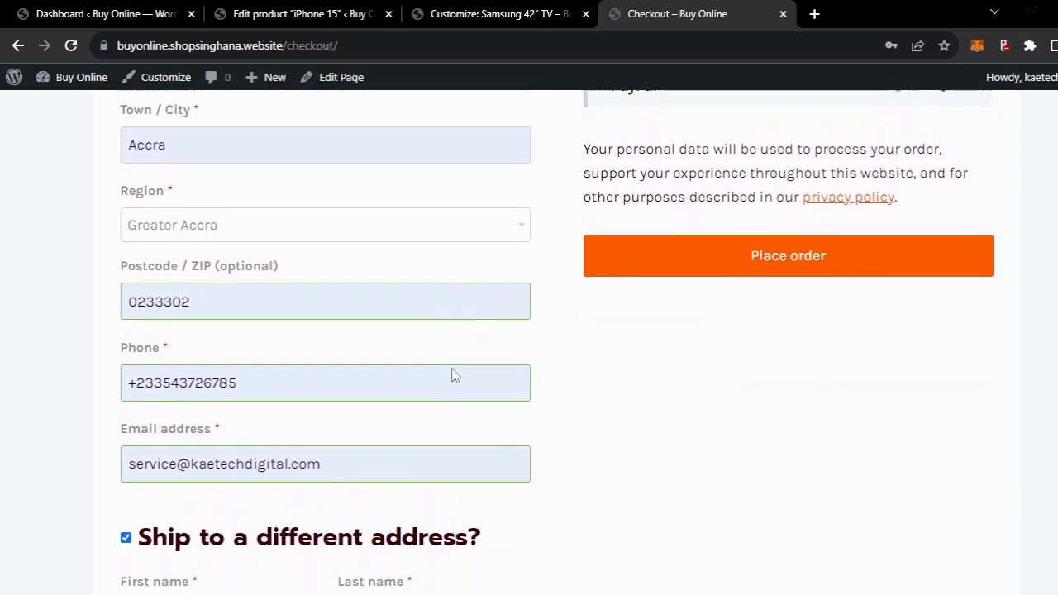
Fill in the different shipping address from the first saved autofill address.
scroll(453, 376, down, 10)
scroll(453, 376, up, 3)
scroll(453, 377, up, 2)
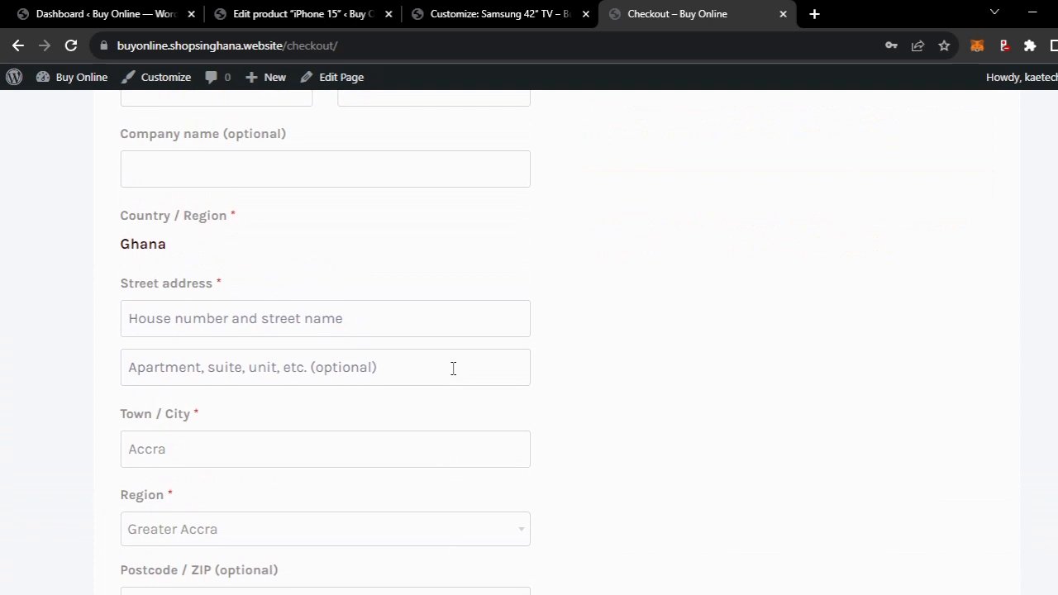
scroll(453, 369, up, 2)
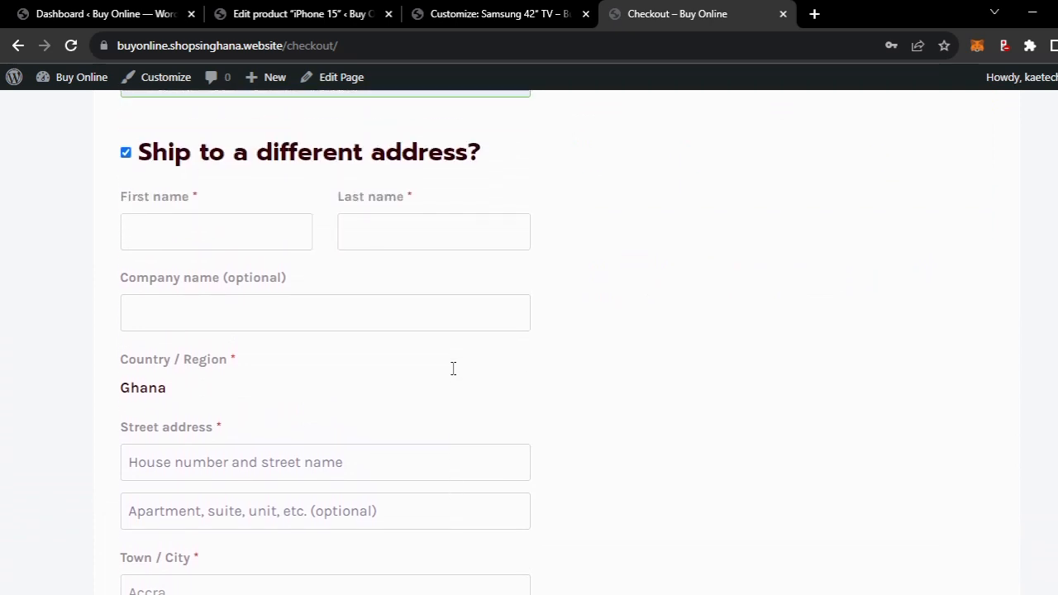
click(270, 251)
click(273, 293)
scroll(450, 370, down, 4)
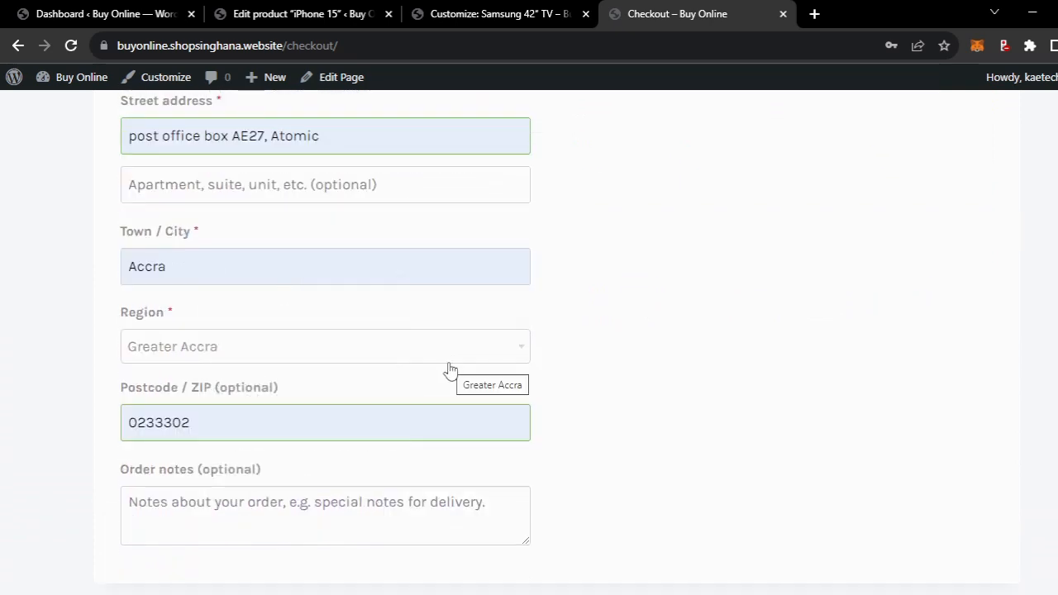
Check the order summary and place the order with Cash on delivery as the payment method.
scroll(450, 370, up, 9)
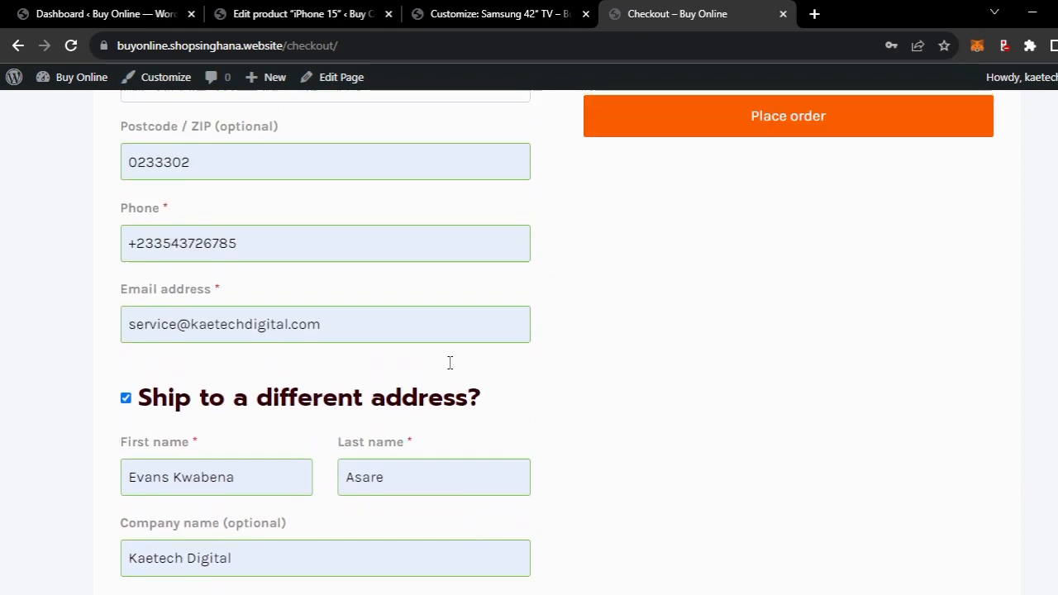
scroll(450, 362, up, 4)
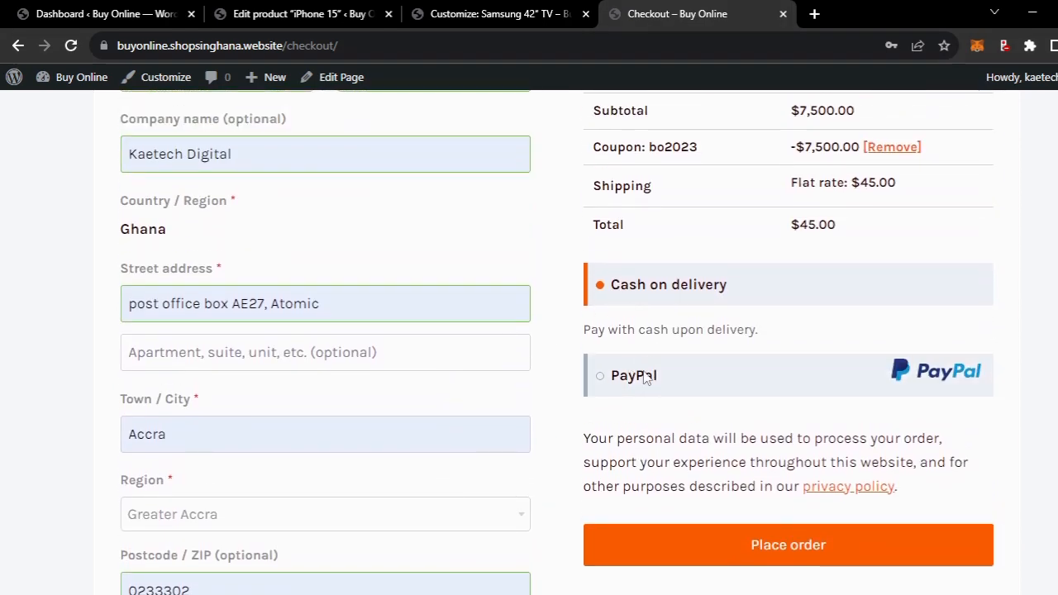
scroll(730, 292, up, 3)
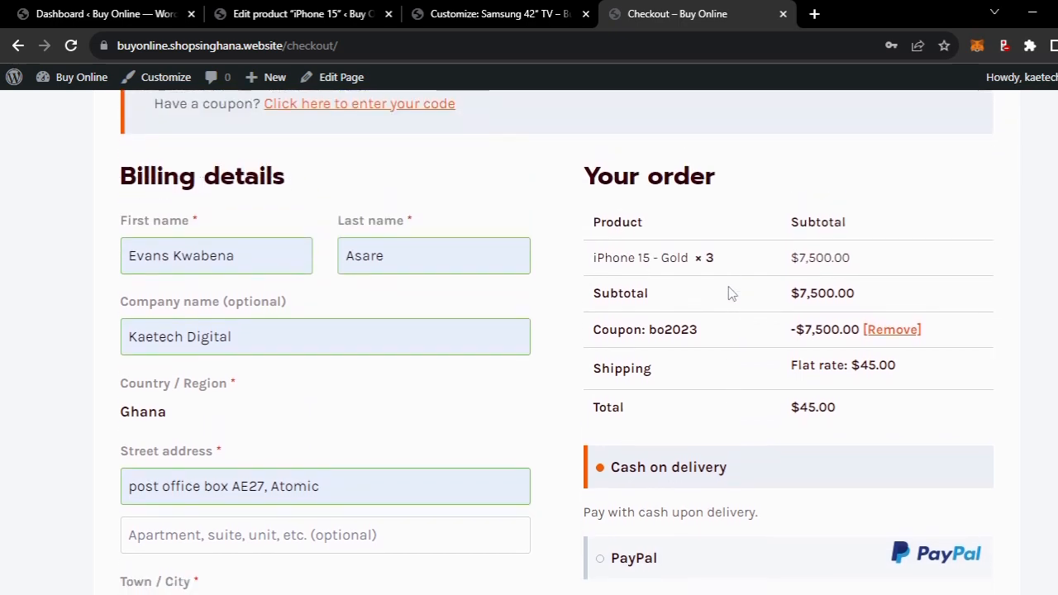
scroll(730, 292, down, 2)
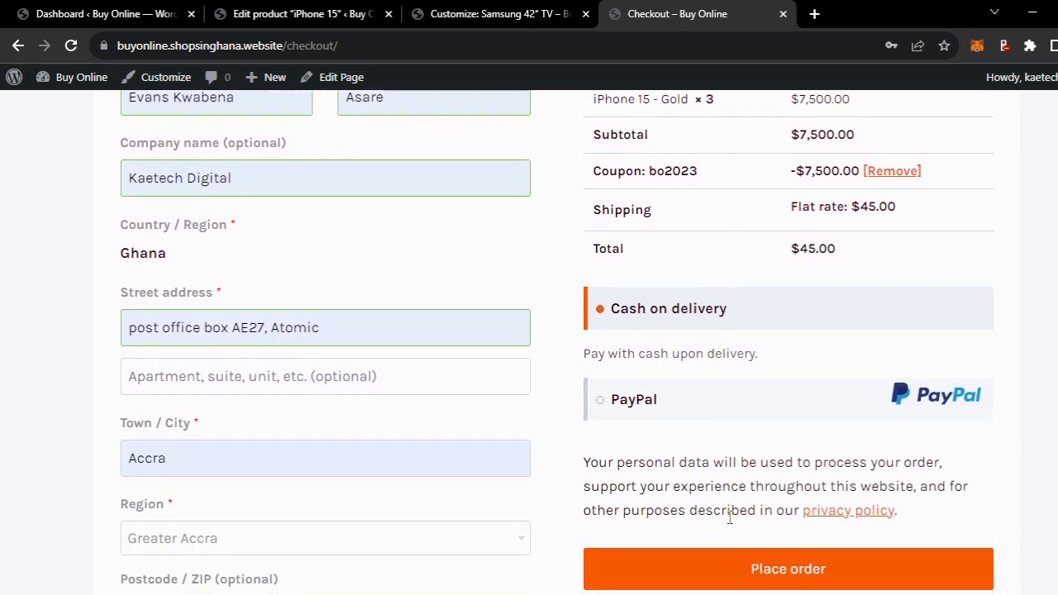
click(730, 573)
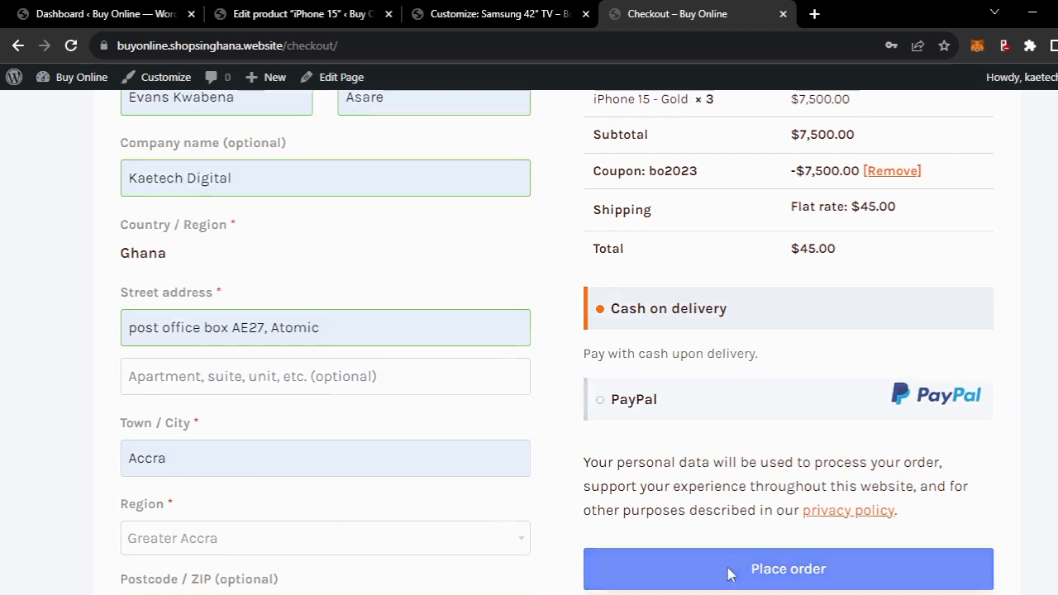
Review the order confirmation, including the product, discount, shipping, payment method and address details.
scroll(738, 485, down, 3)
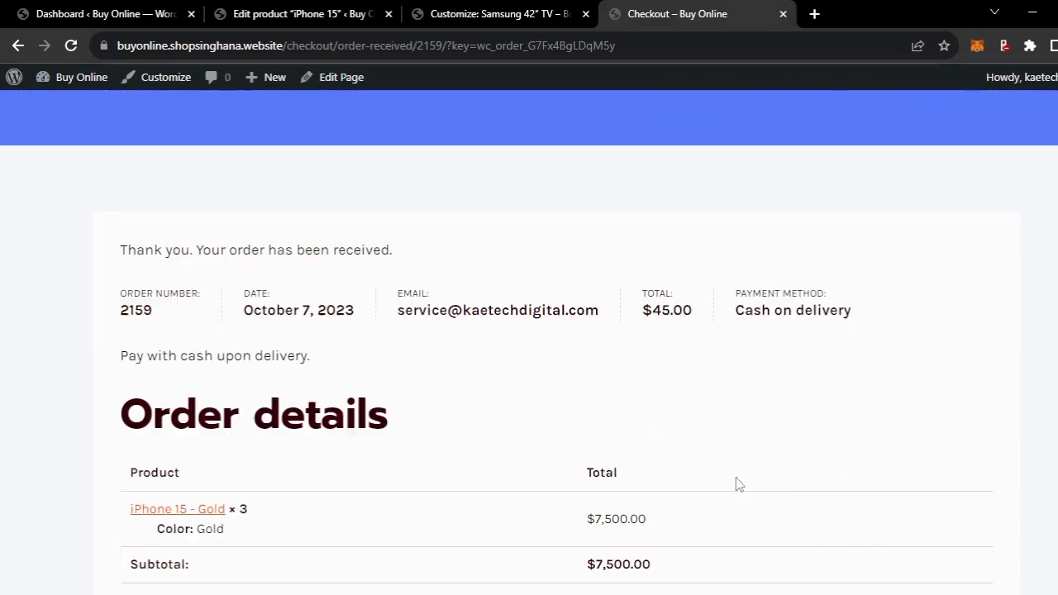
scroll(739, 485, down, 2)
scroll(738, 485, up, 1)
scroll(738, 485, down, 3)
scroll(738, 485, down, 2)
scroll(738, 485, up, 3)
scroll(738, 485, up, 3)
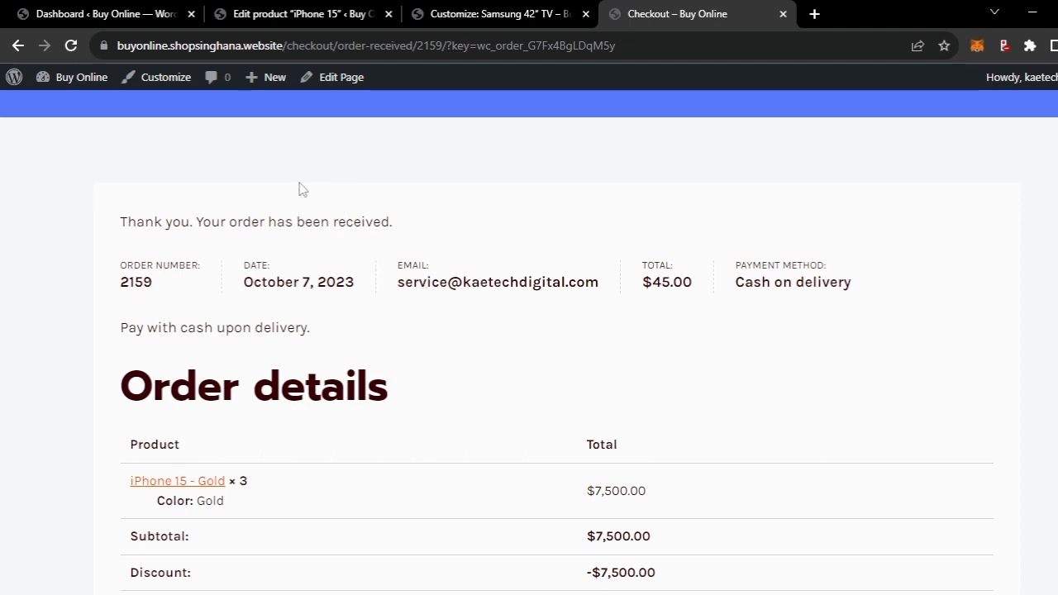
Switch to the WordPress dashboard, reload it and open the newly placed order from the WooCommerce orders list.
click(142, 20)
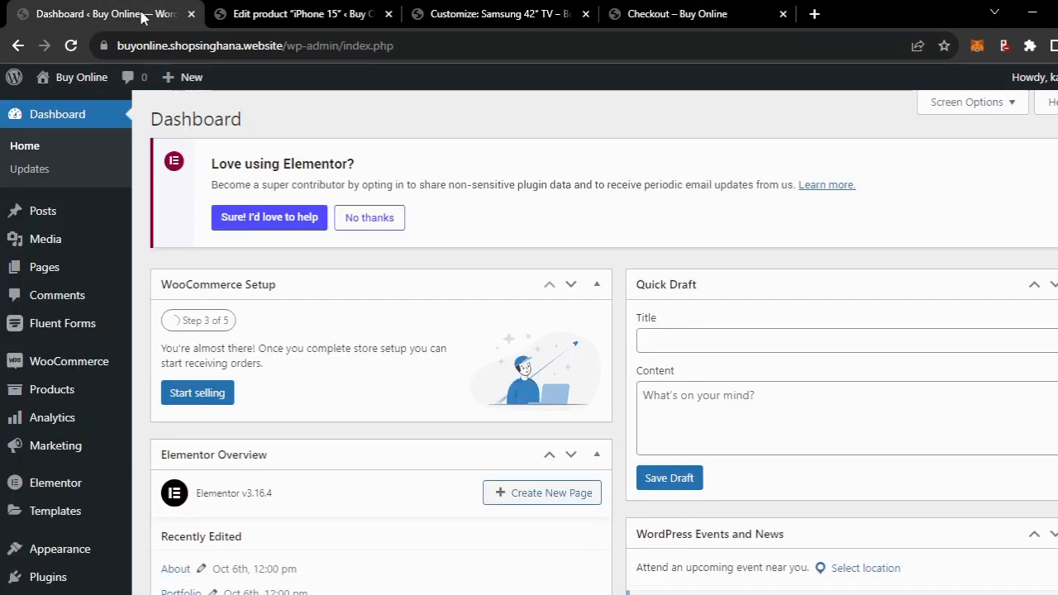
click(71, 48)
mouse_move(59, 364)
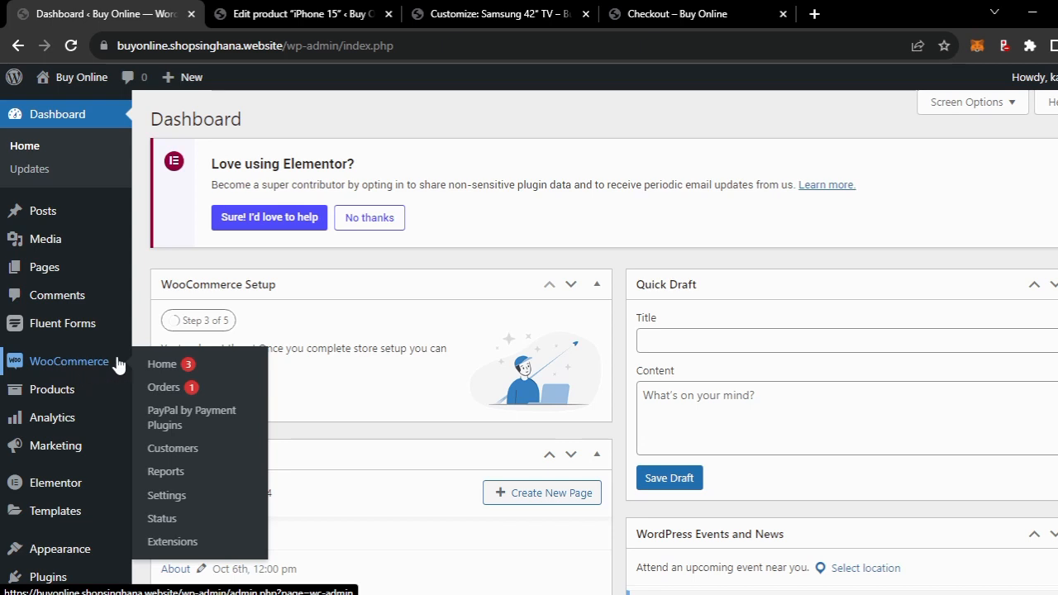
click(174, 393)
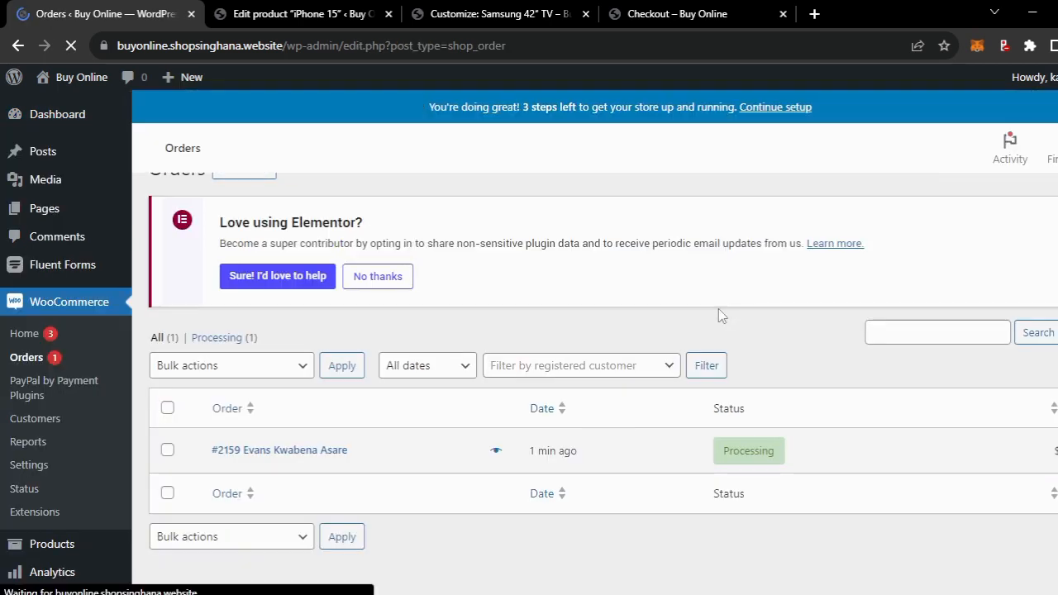
scroll(718, 310, down, 1)
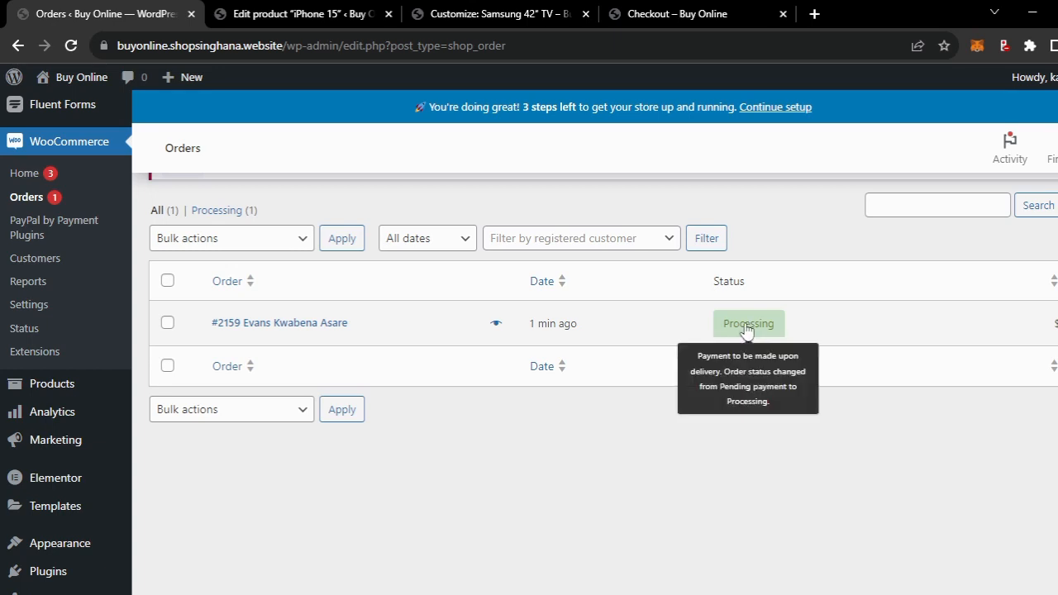
click(278, 330)
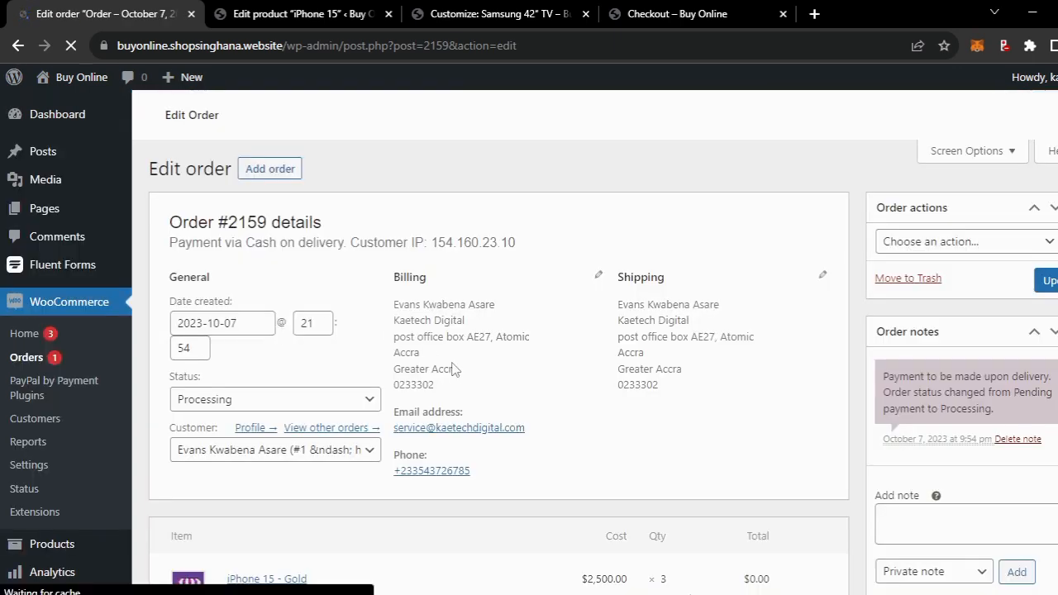
Examine the order's billing and shipping details, purchased item, flat rate shipping, applied coupon and totals.
scroll(453, 370, down, 2)
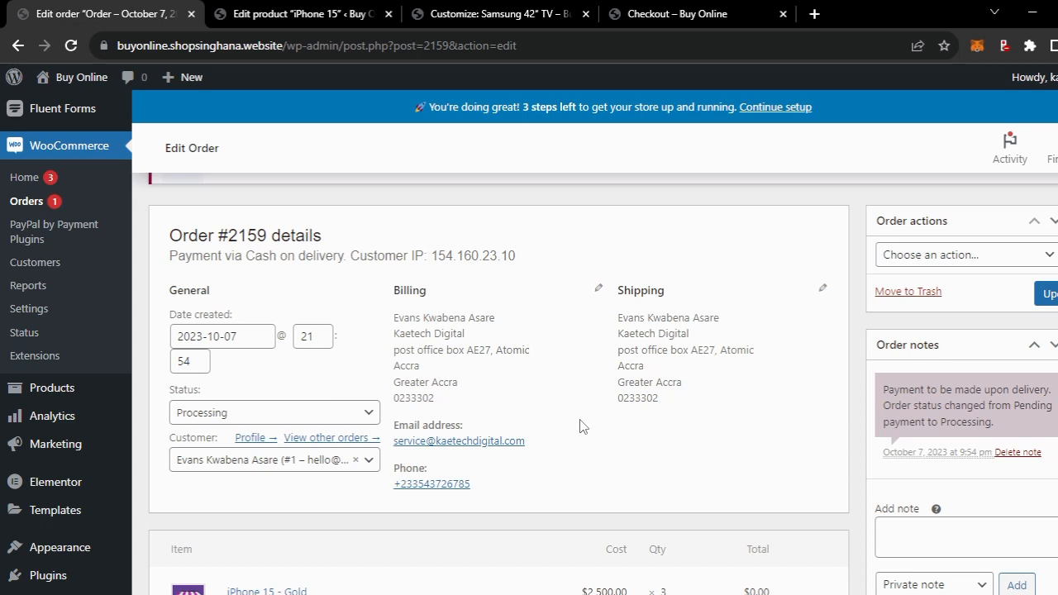
scroll(582, 426, down, 1)
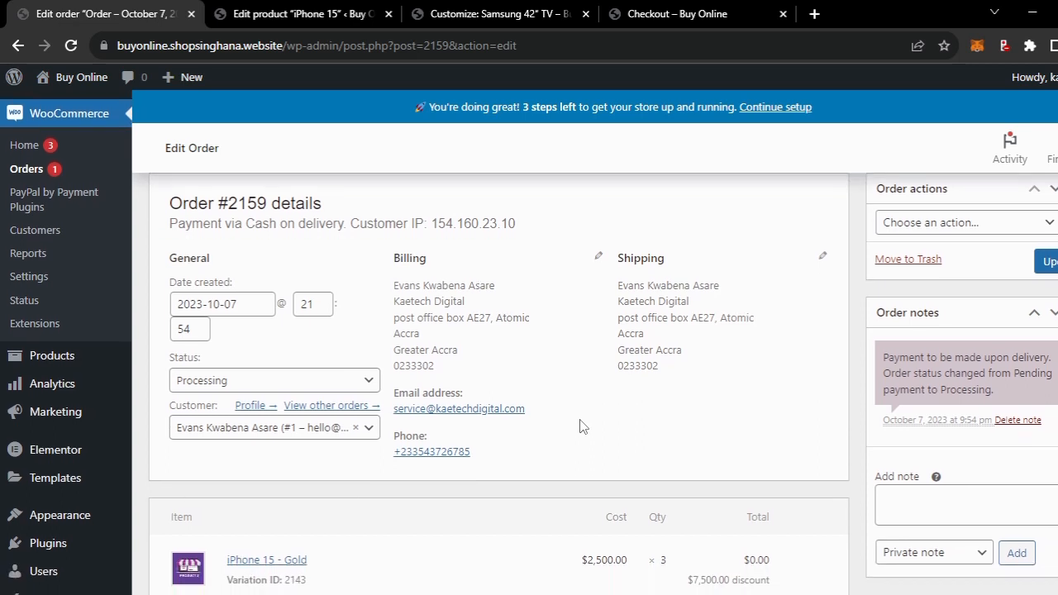
scroll(582, 426, down, 3)
scroll(581, 425, down, 3)
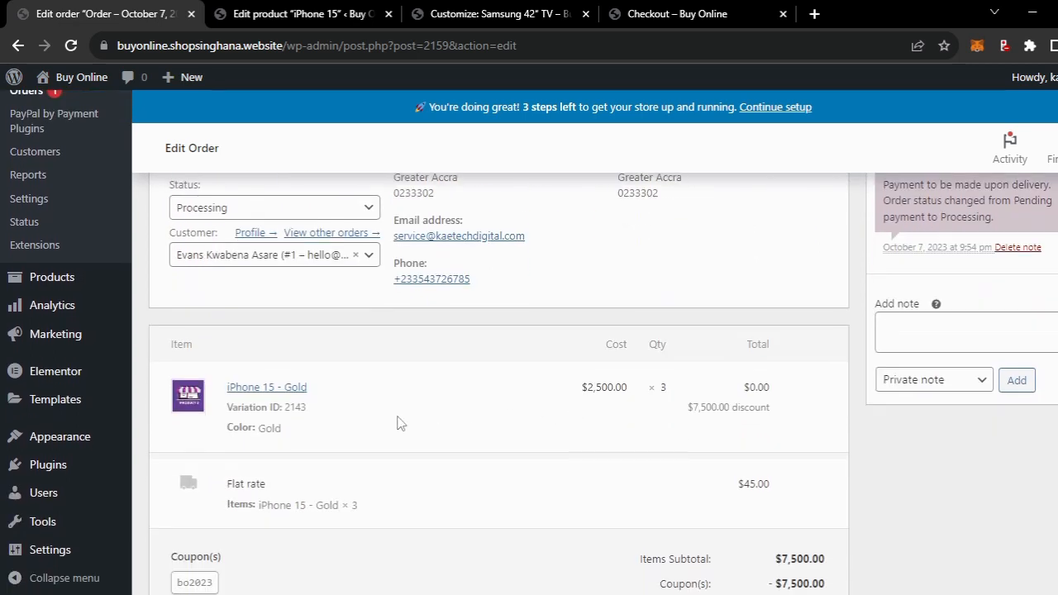
scroll(364, 470, down, 2)
scroll(364, 469, down, 1)
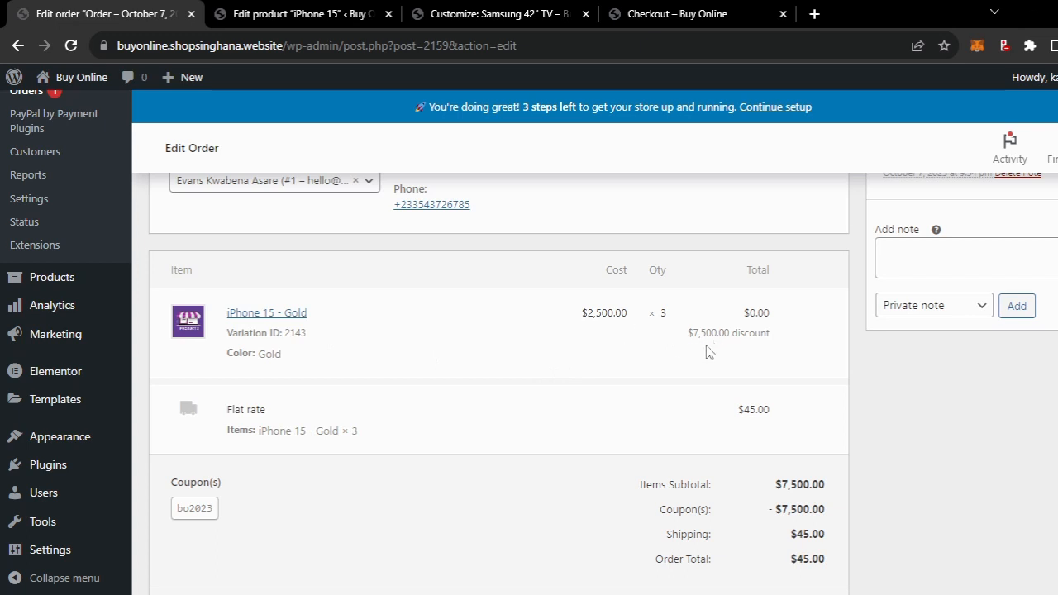
scroll(686, 364, down, 1)
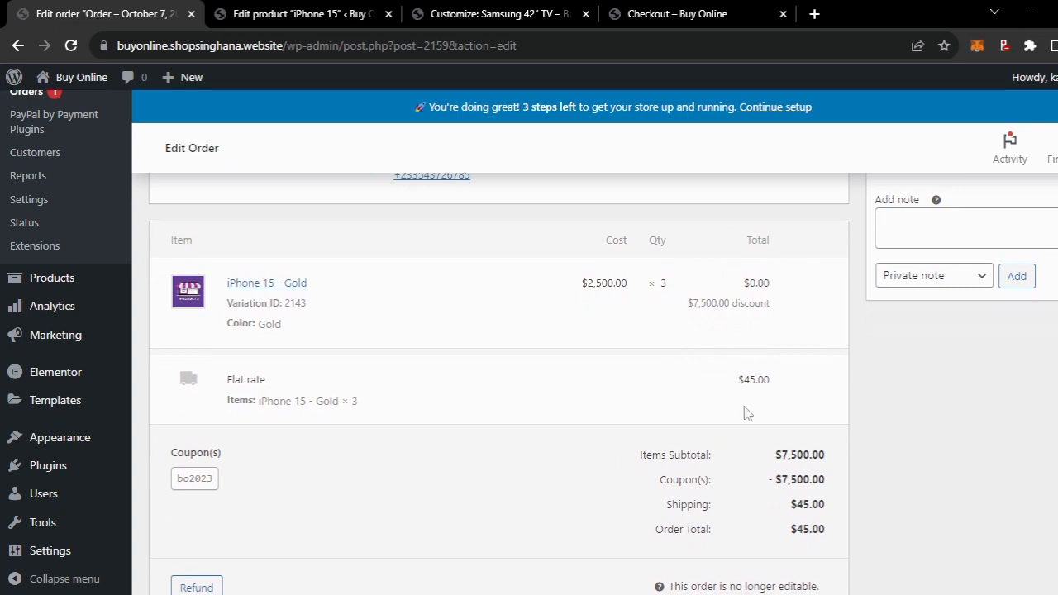
scroll(630, 446, down, 2)
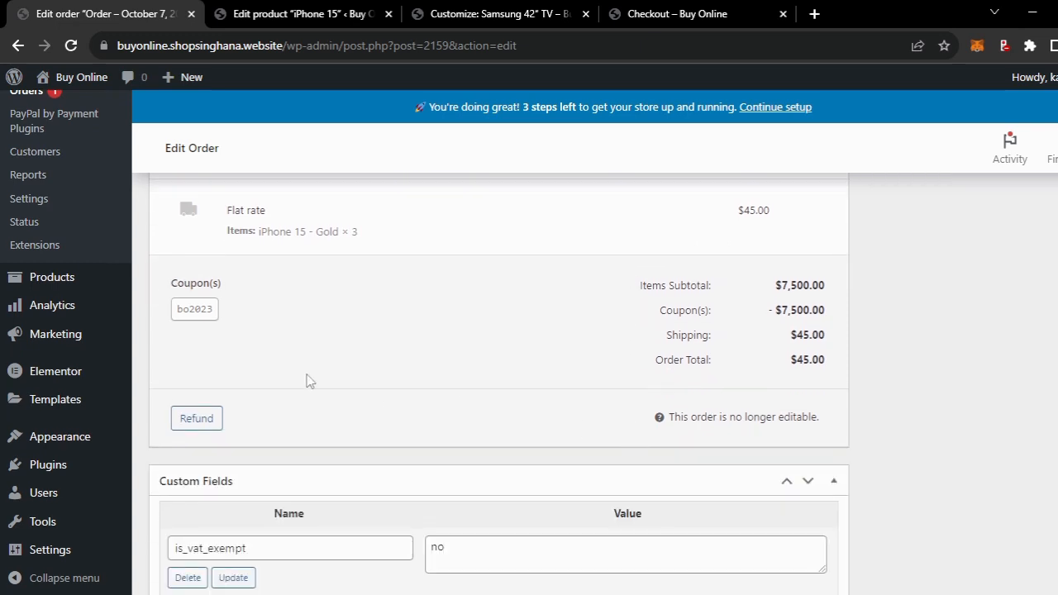
mouse_move(194, 314)
scroll(584, 435, down, 1)
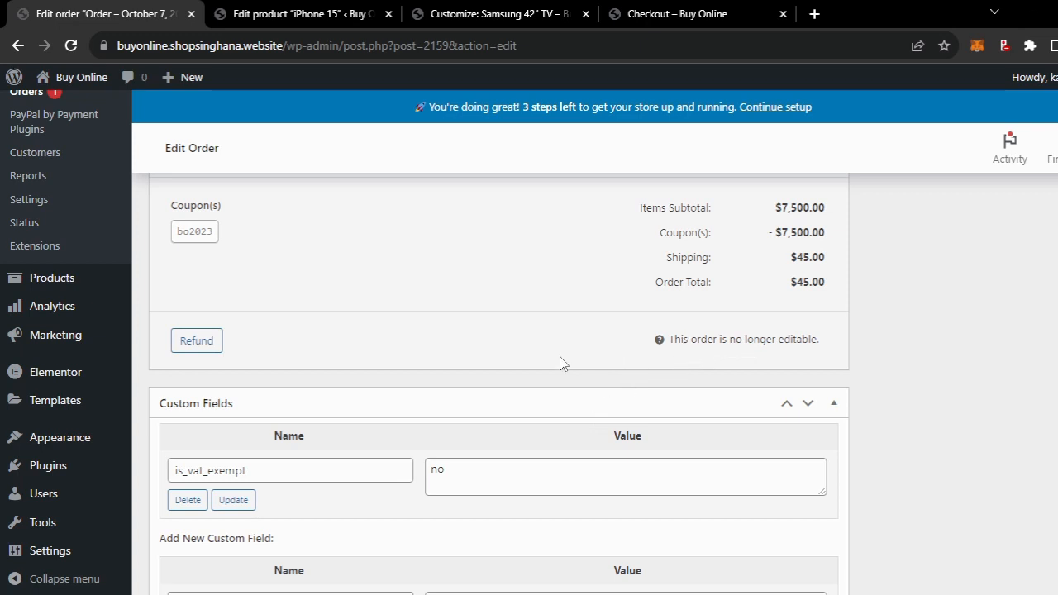
Examine the order's item line, flat rate shipping, applied coupon, totals, custom fields and billing and shipping details.
scroll(562, 364, up, 1)
scroll(561, 364, up, 2)
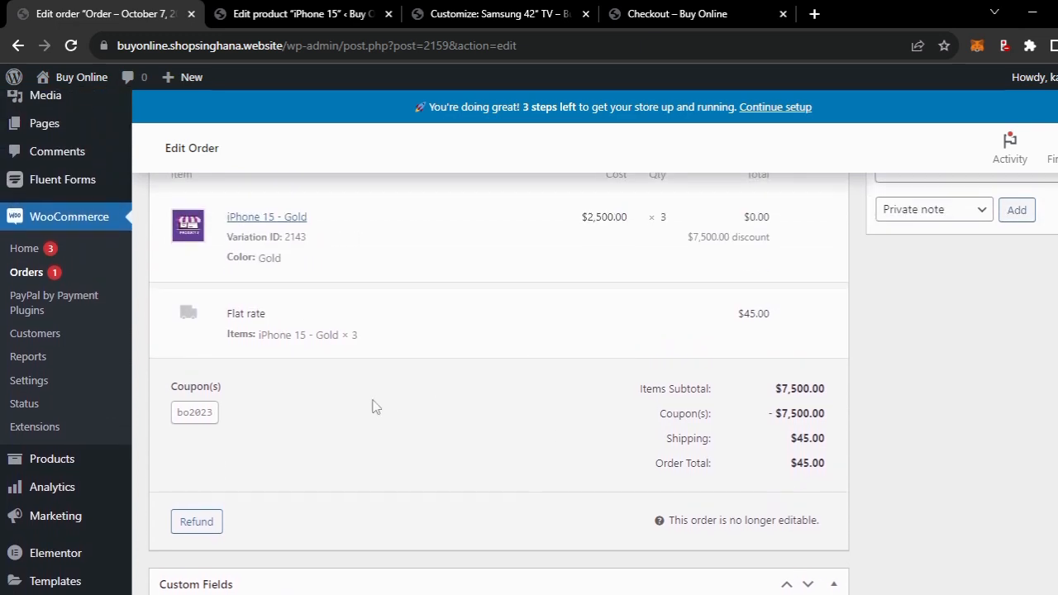
scroll(505, 447, down, 3)
scroll(506, 446, up, 4)
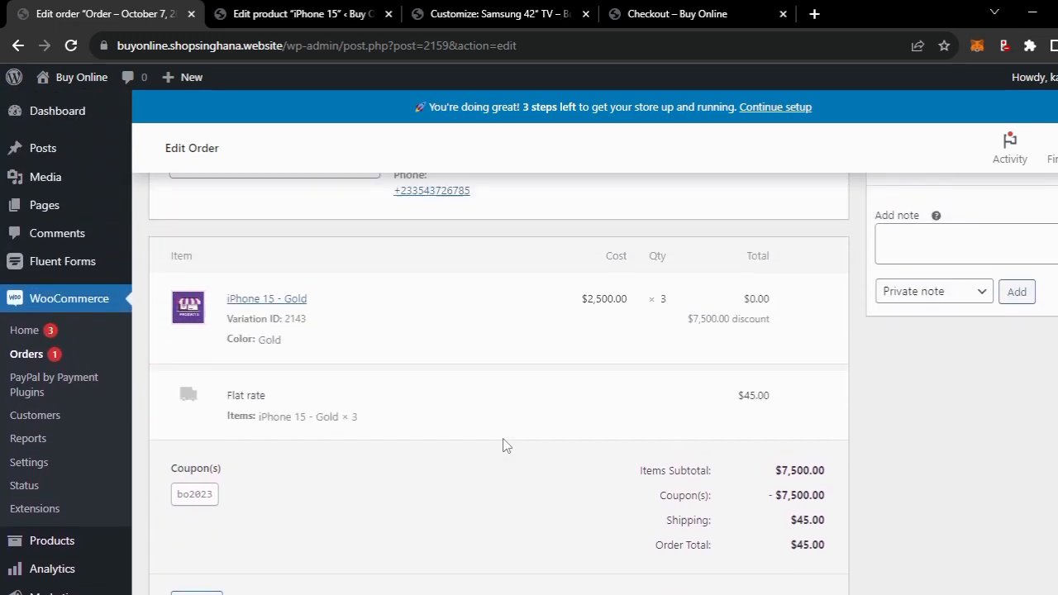
scroll(506, 446, down, 5)
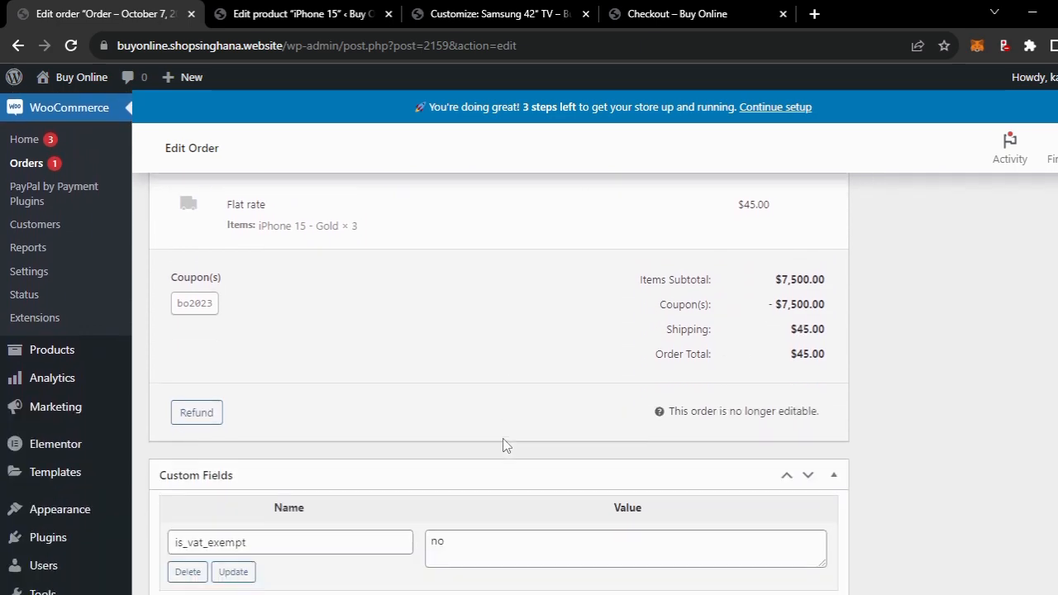
scroll(504, 440, up, 2)
scroll(504, 441, down, 2)
scroll(506, 446, up, 1)
scroll(506, 446, up, 10)
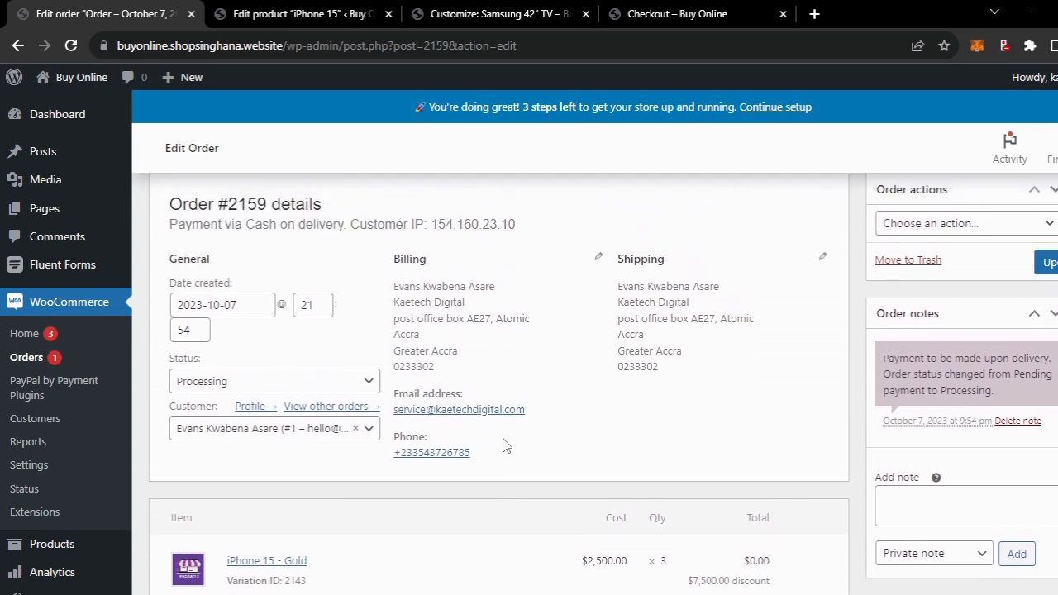
Set the order status to Completed in the order's general details.
click(258, 389)
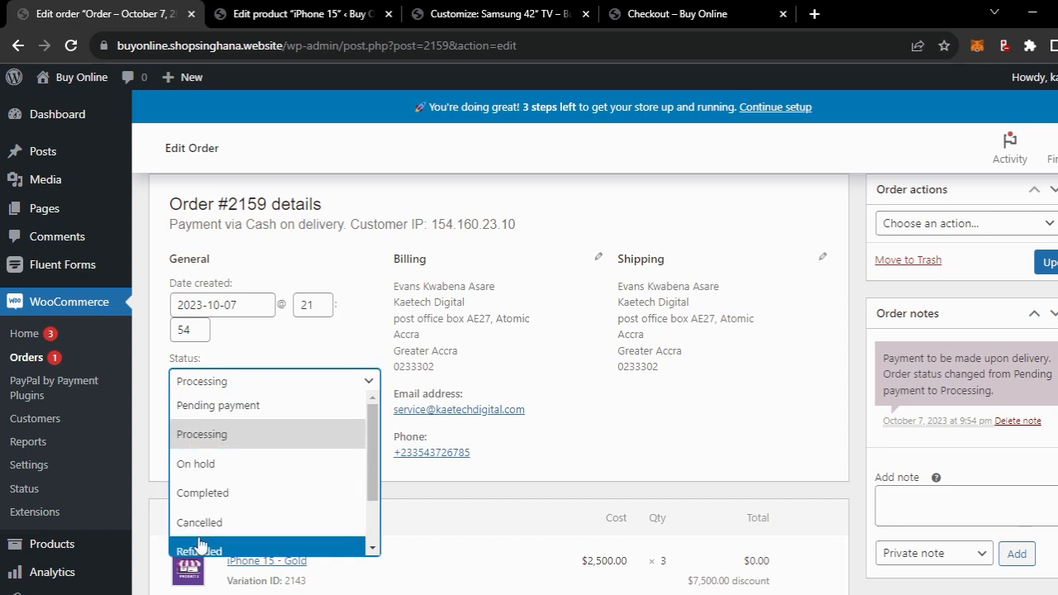
scroll(198, 543, down, 1)
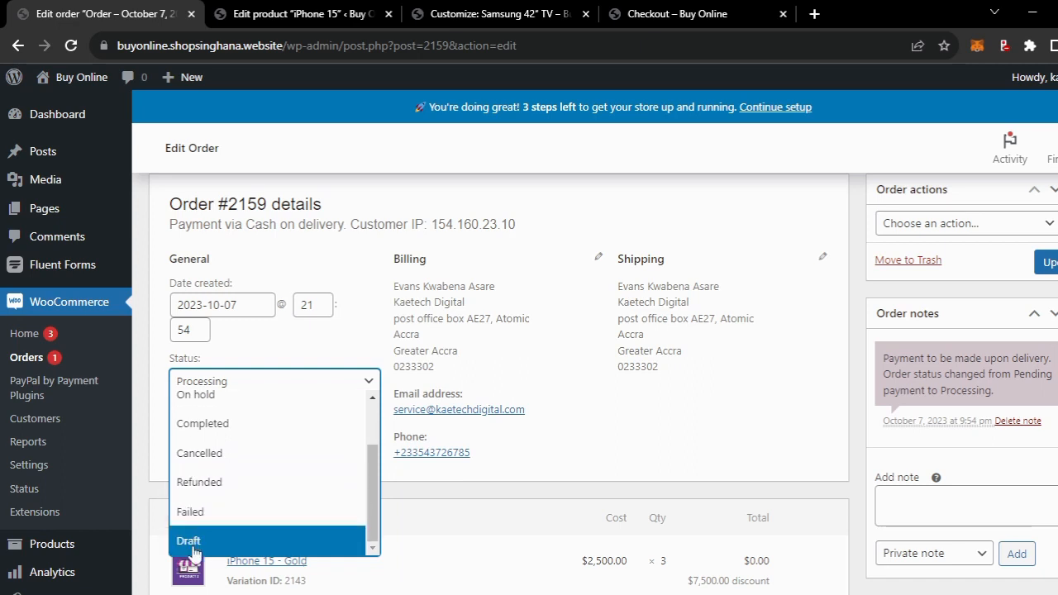
click(248, 426)
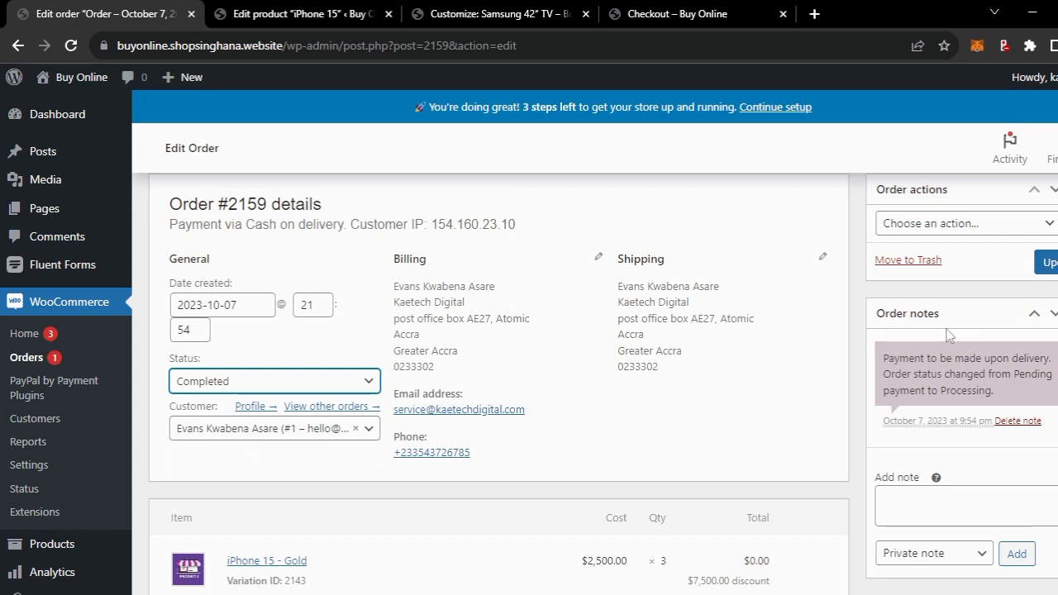
Review the order notes and the available order actions without choosing any action.
scroll(949, 334, down, 1)
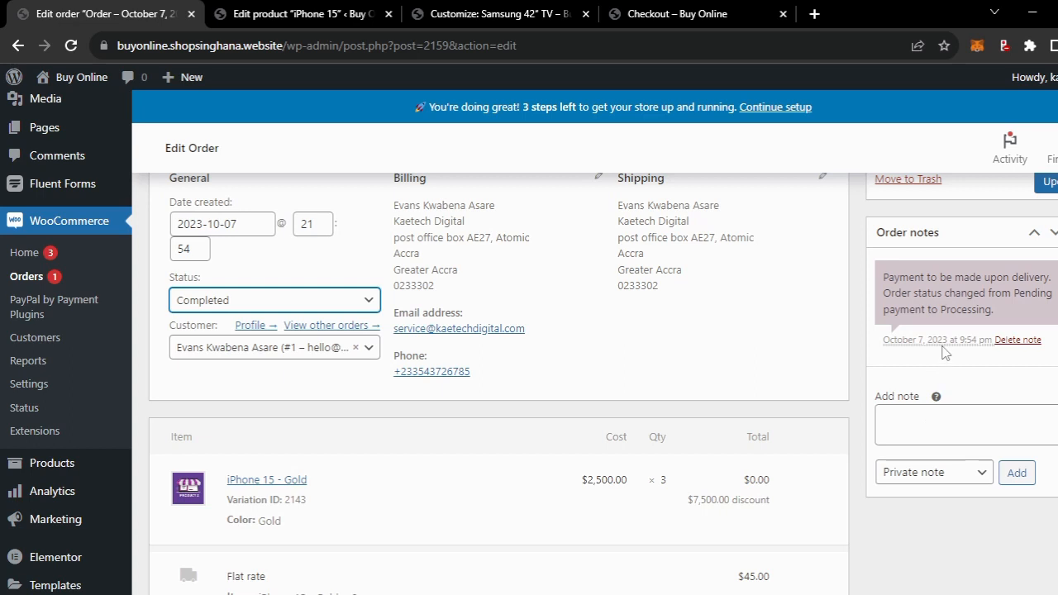
scroll(944, 352, up, 1)
scroll(945, 353, up, 1)
scroll(945, 353, down, 1)
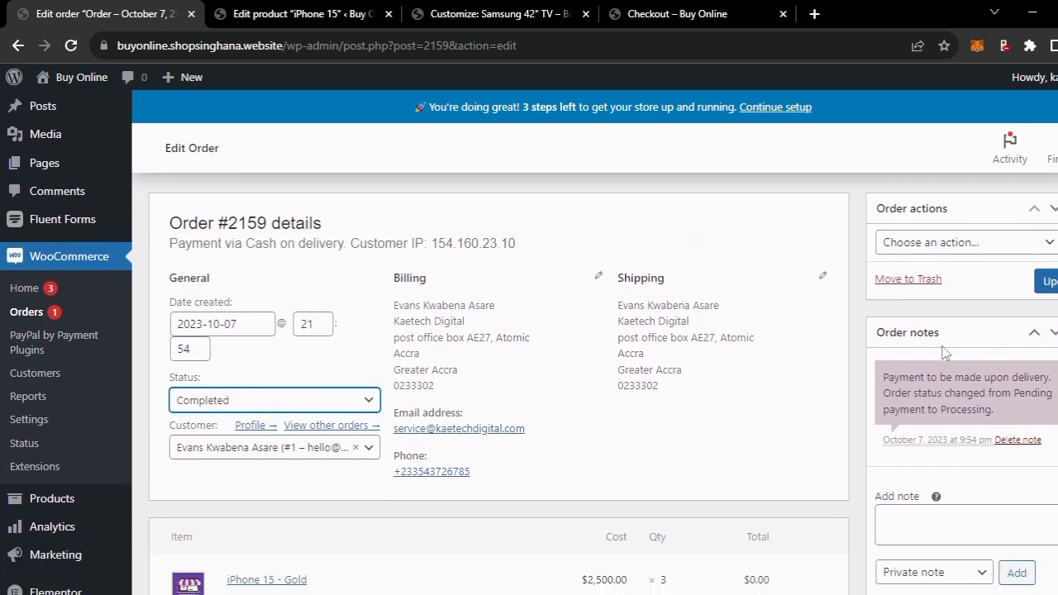
scroll(945, 353, up, 1)
click(956, 266)
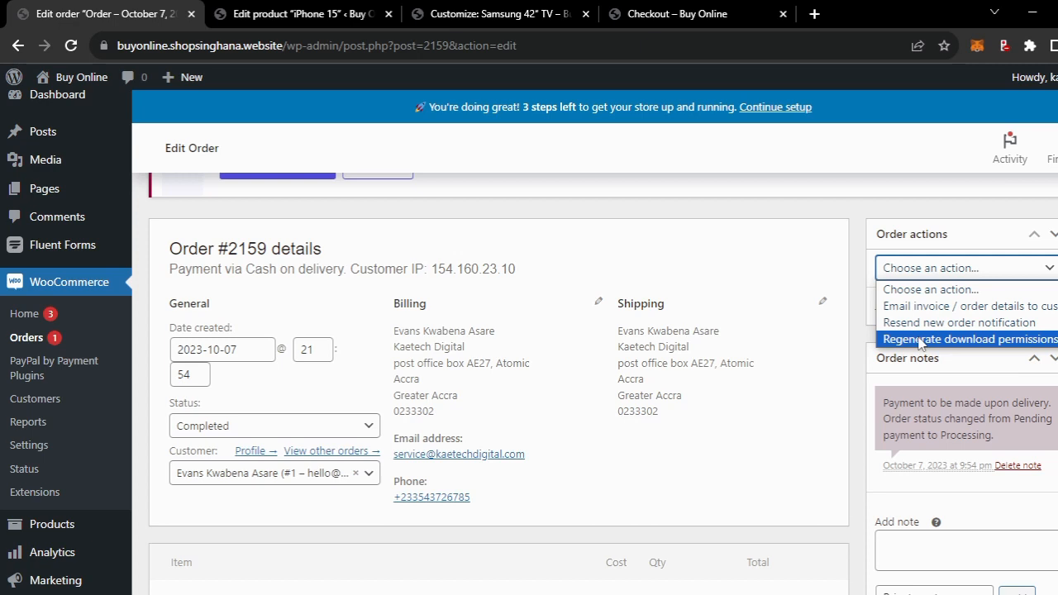
click(929, 274)
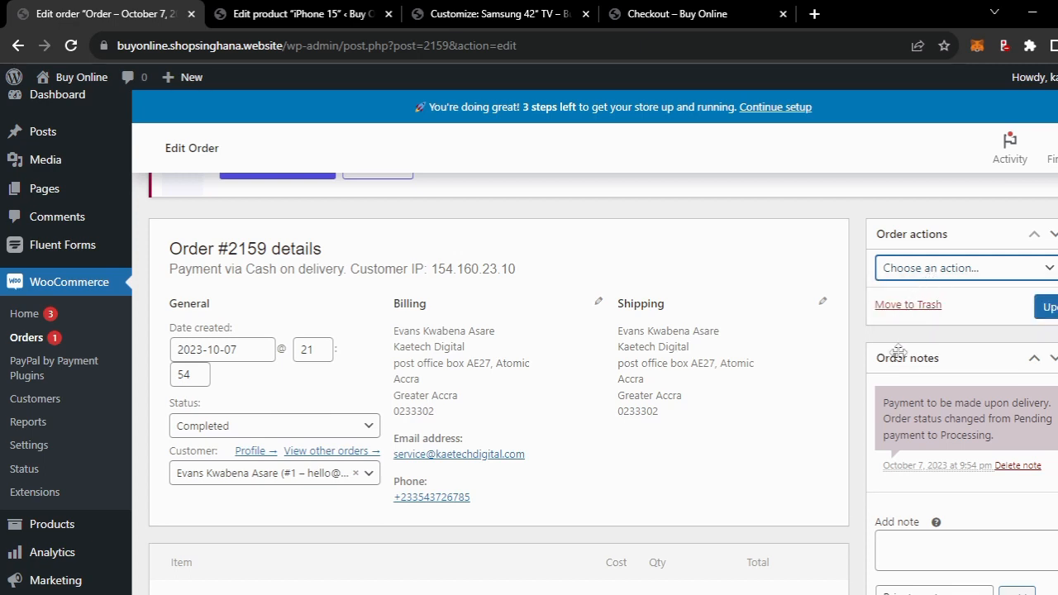
Set the type of the new order note to Note to customer, leaving the note empty.
scroll(899, 352, down, 2)
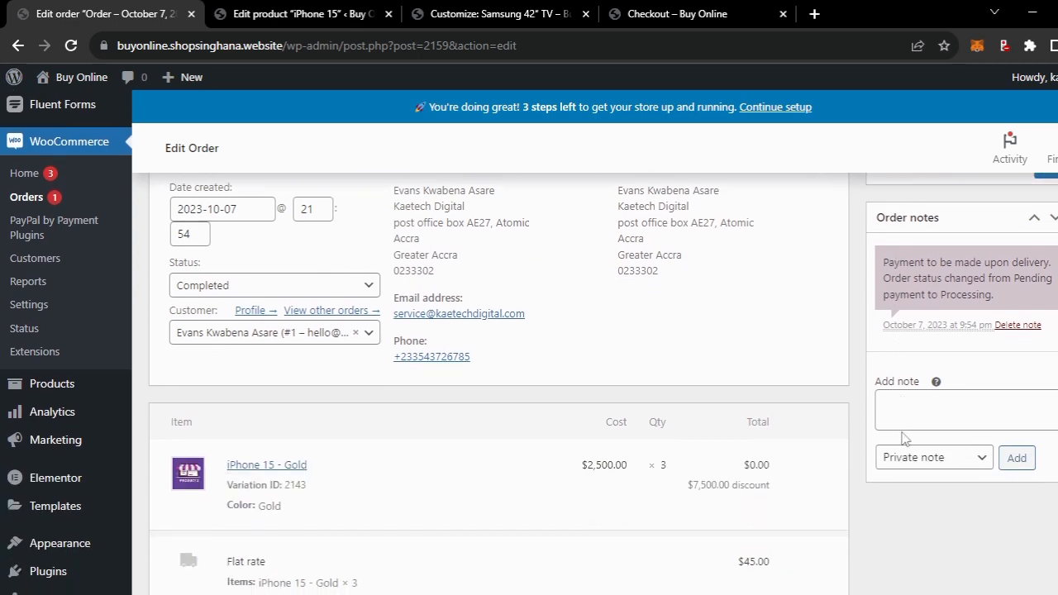
click(907, 461)
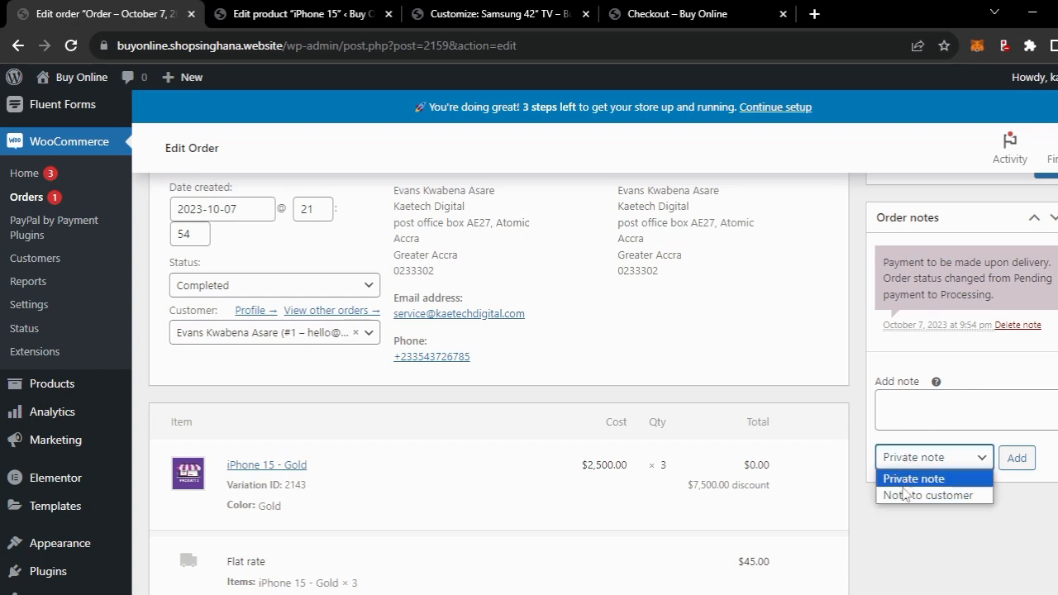
click(904, 496)
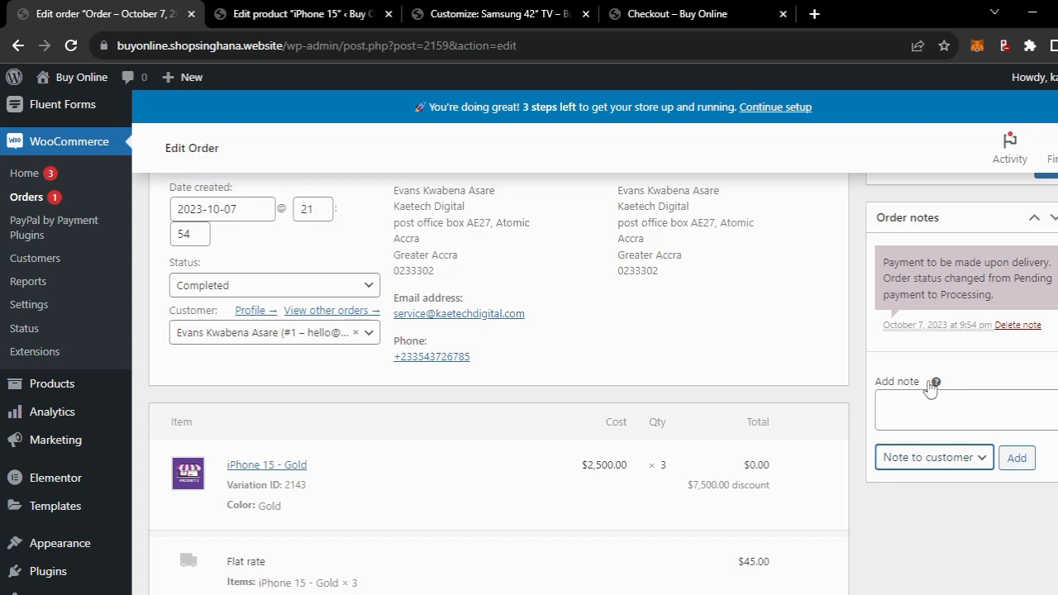
scroll(909, 321, up, 1)
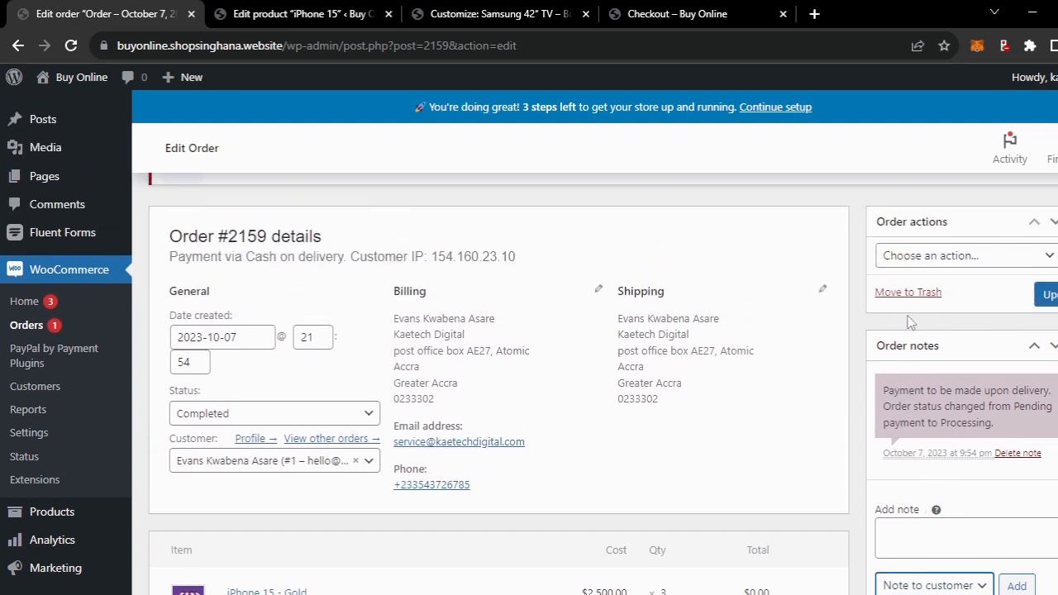
scroll(924, 420, down, 1)
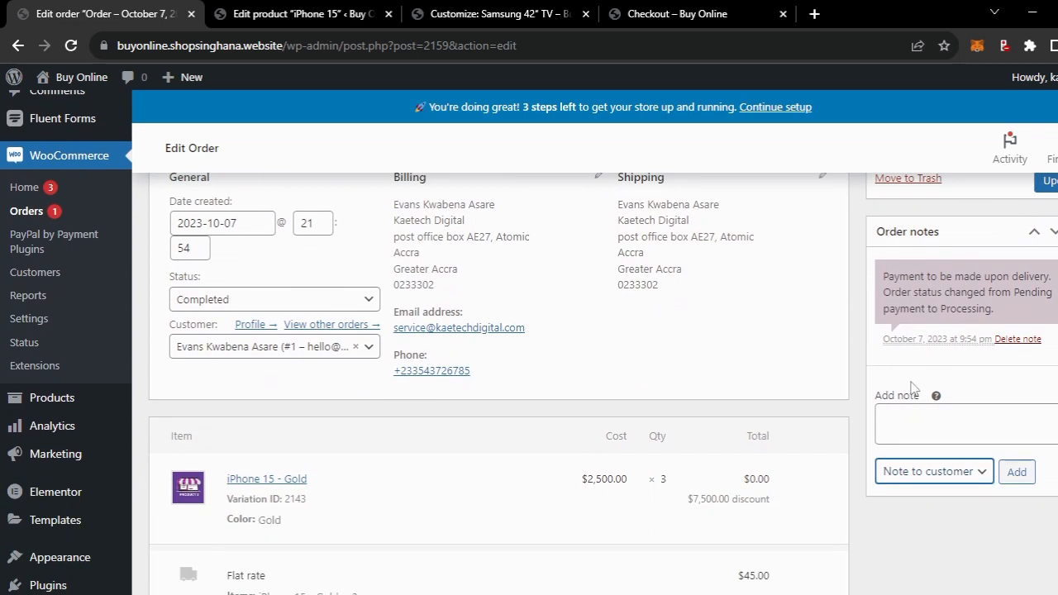
scroll(912, 327, up, 1)
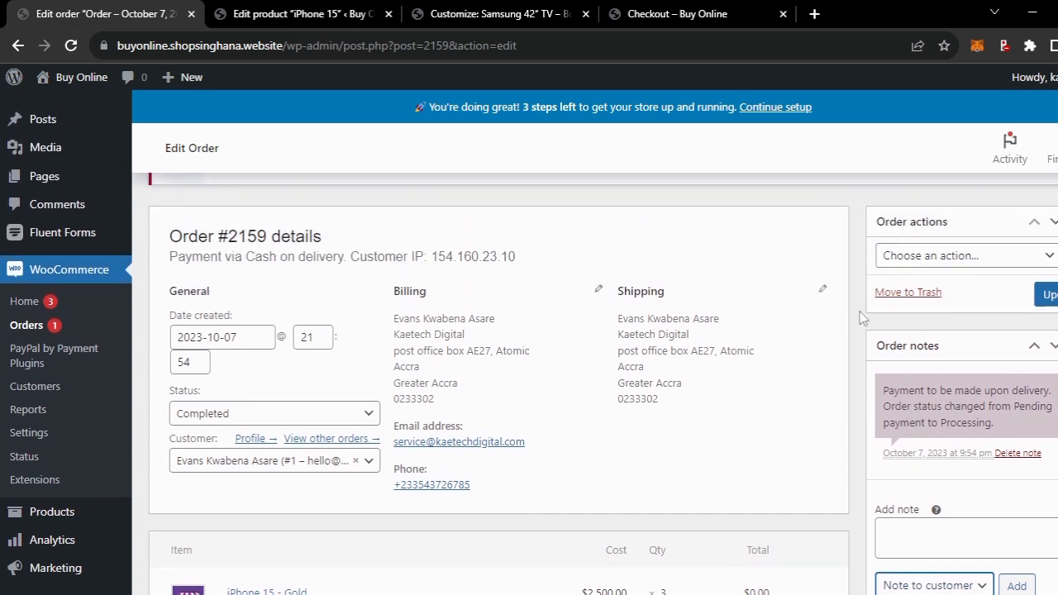
Update the order to save its new status, and return to the WooCommerce orders list to check it.
click(1050, 295)
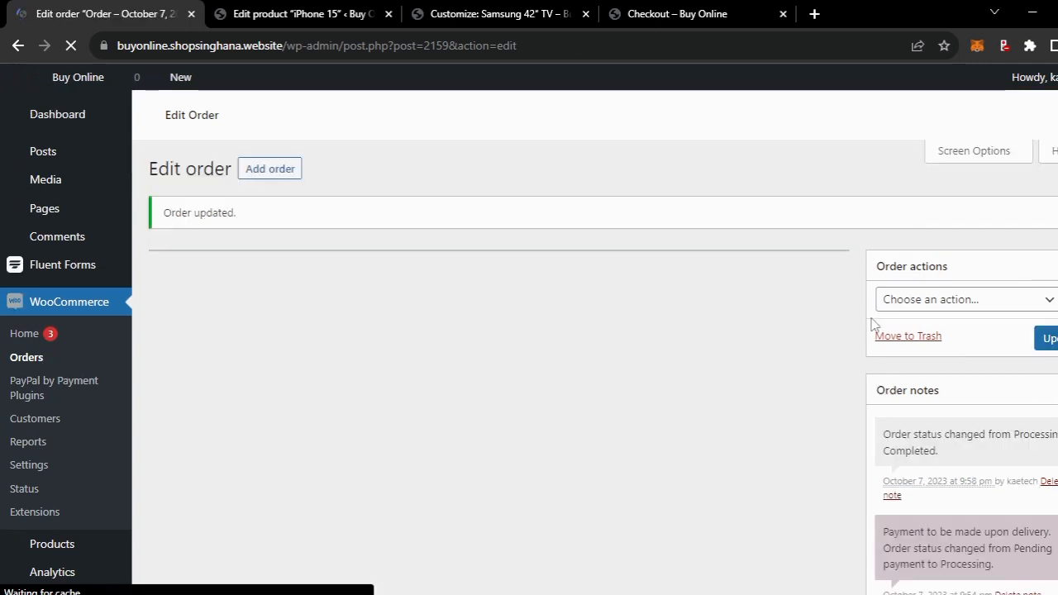
scroll(512, 386, down, 2)
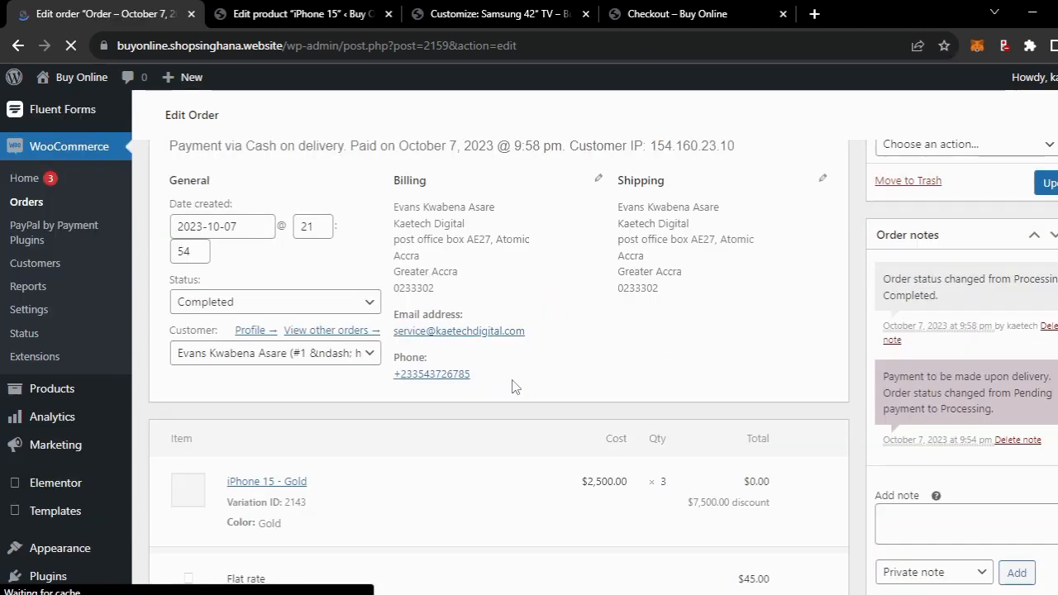
click(27, 202)
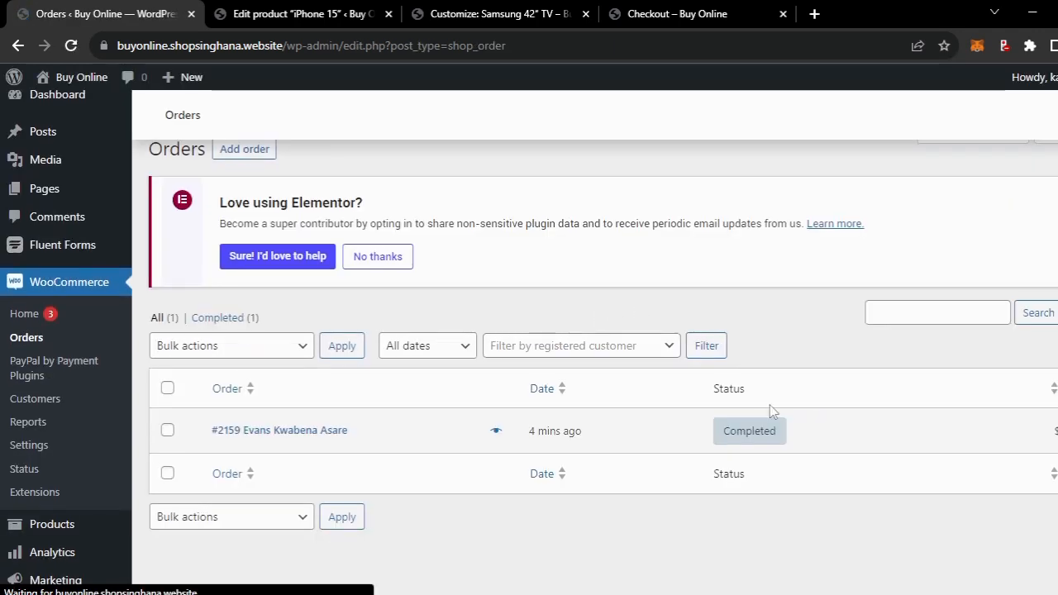
mouse_move(743, 473)
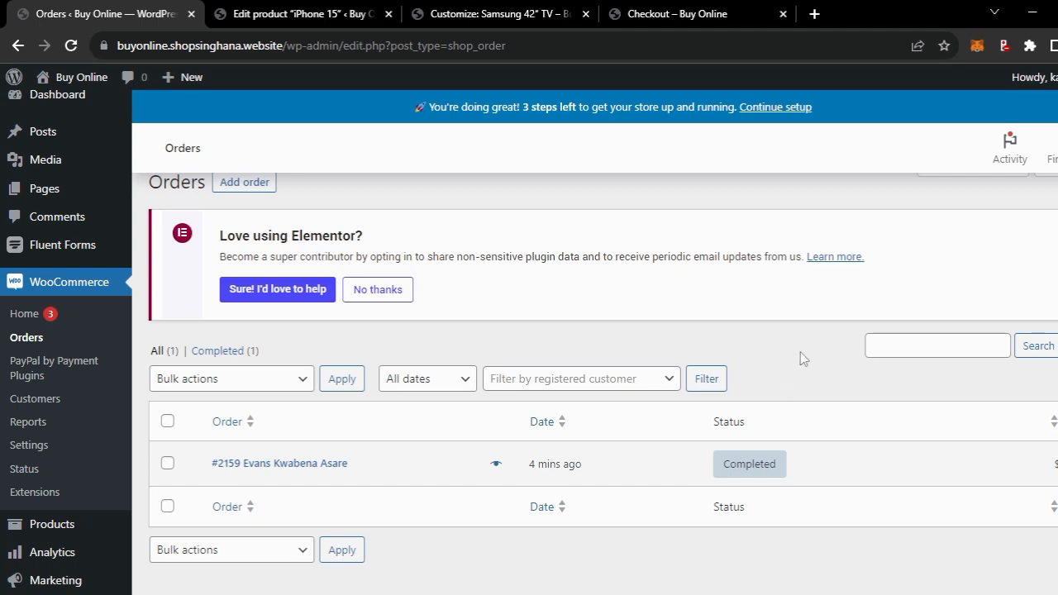
Open the WooCommerce Analytics overview and examine the performance figures, net sales and orders charts, and top categories and products leaderboards.
scroll(801, 358, down, 1)
scroll(800, 359, down, 1)
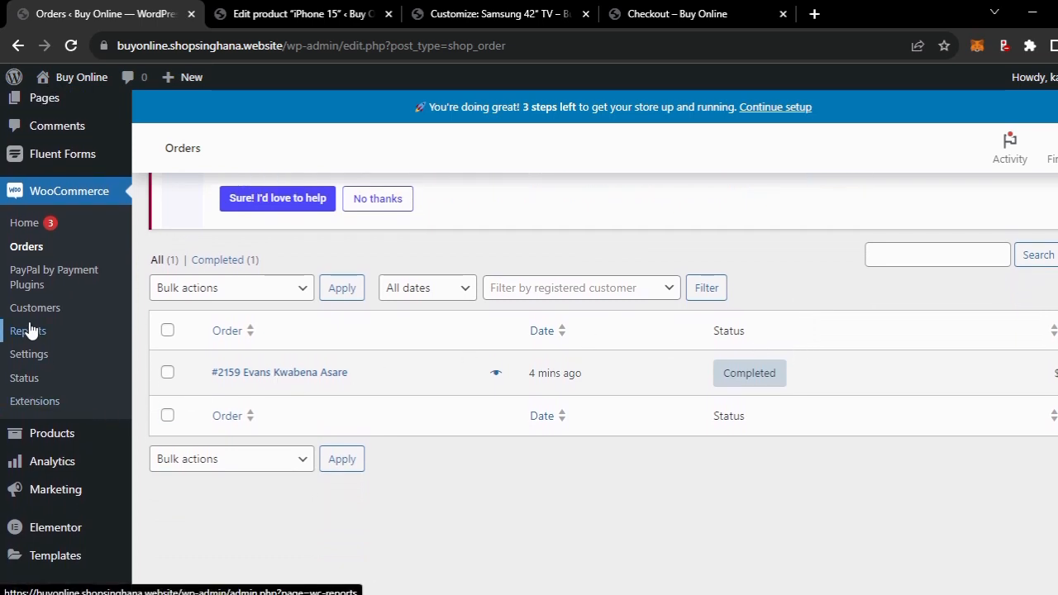
mouse_move(52, 462)
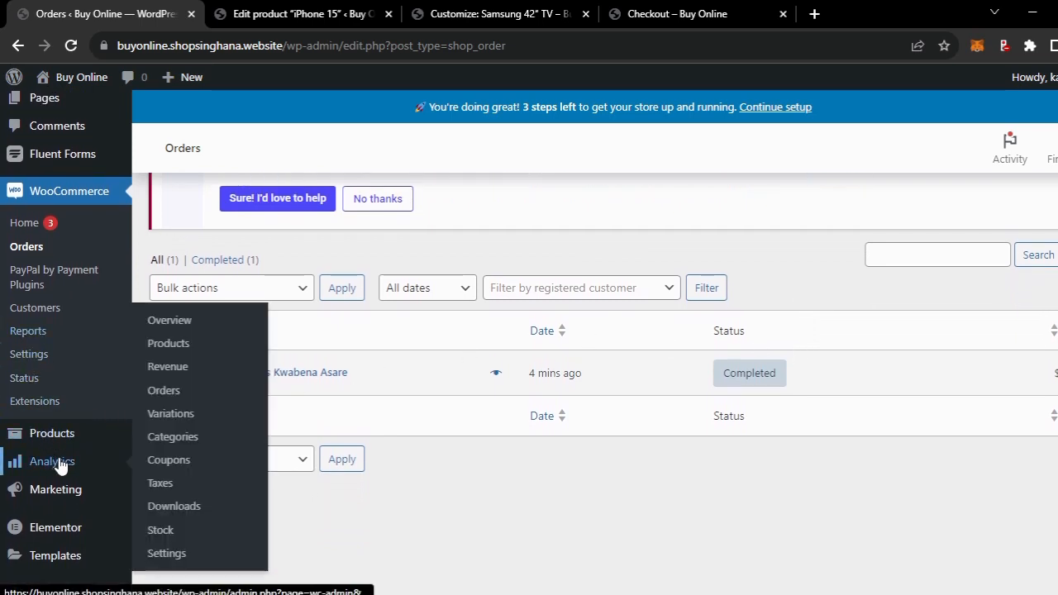
click(171, 320)
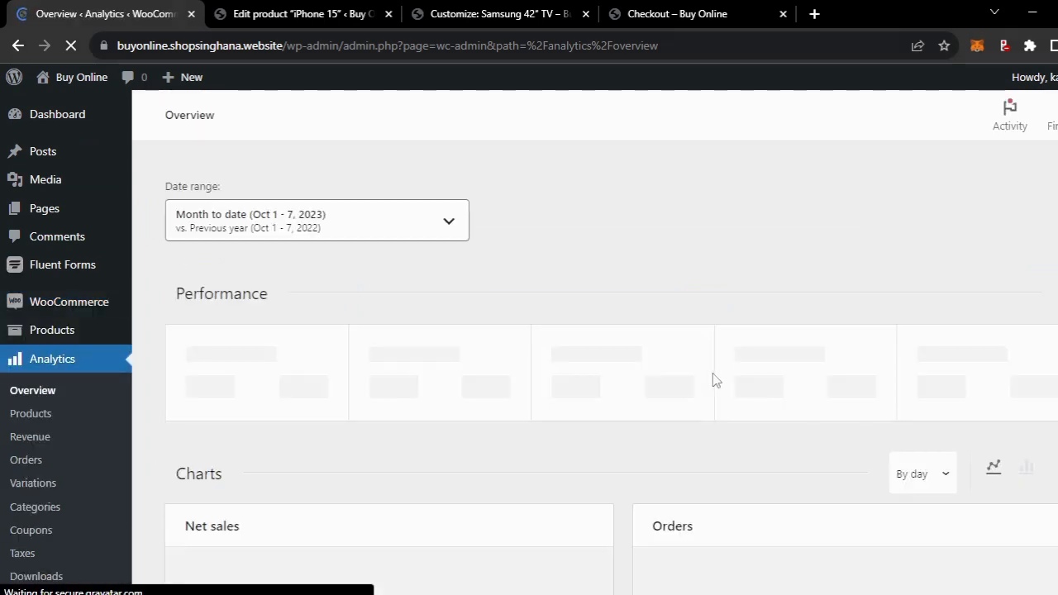
scroll(714, 381, down, 2)
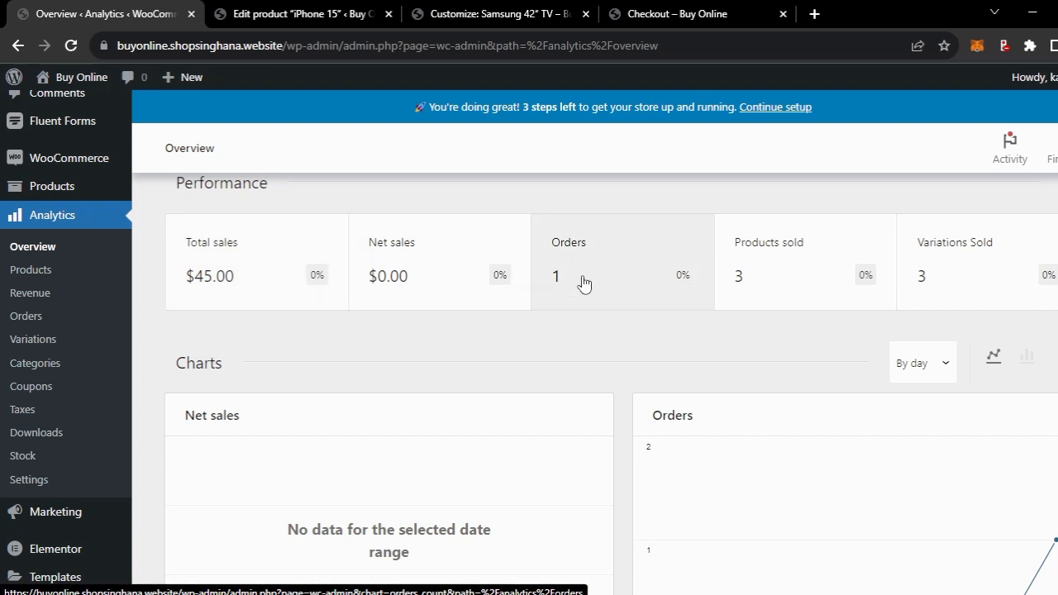
scroll(755, 325, down, 3)
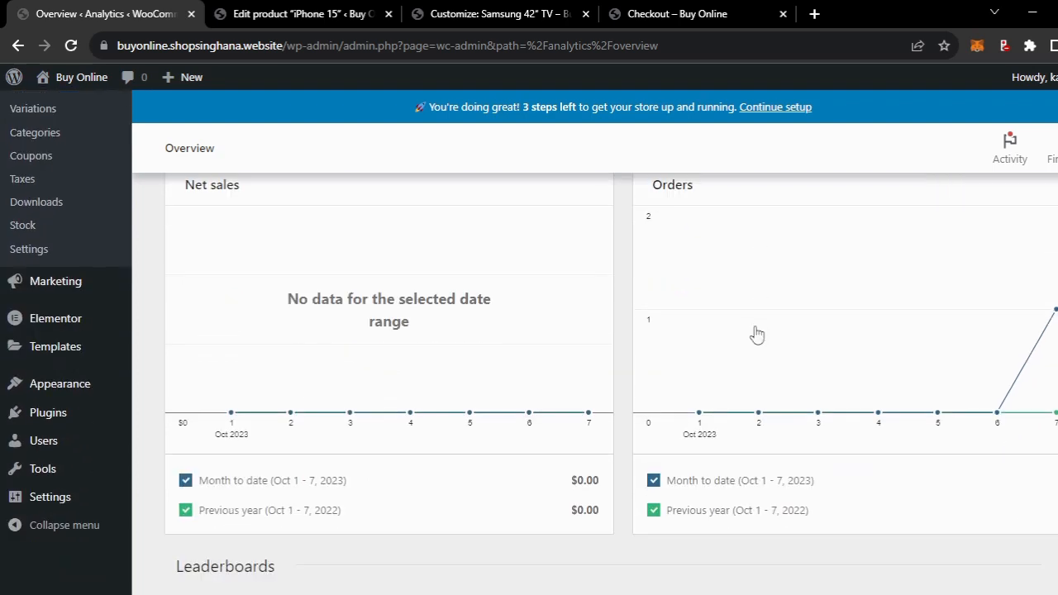
mouse_move(1052, 336)
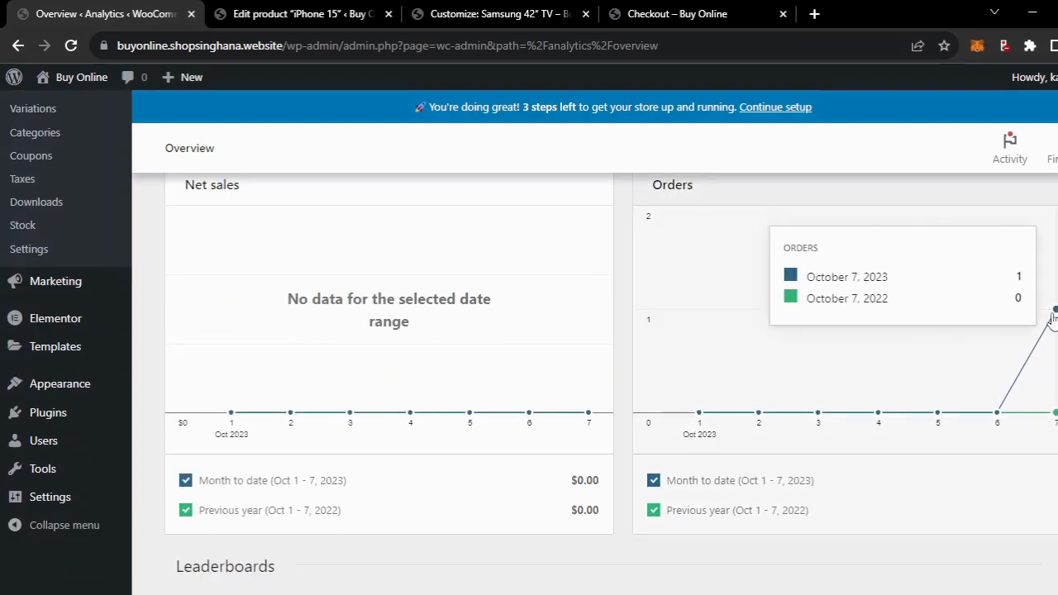
scroll(772, 402, down, 3)
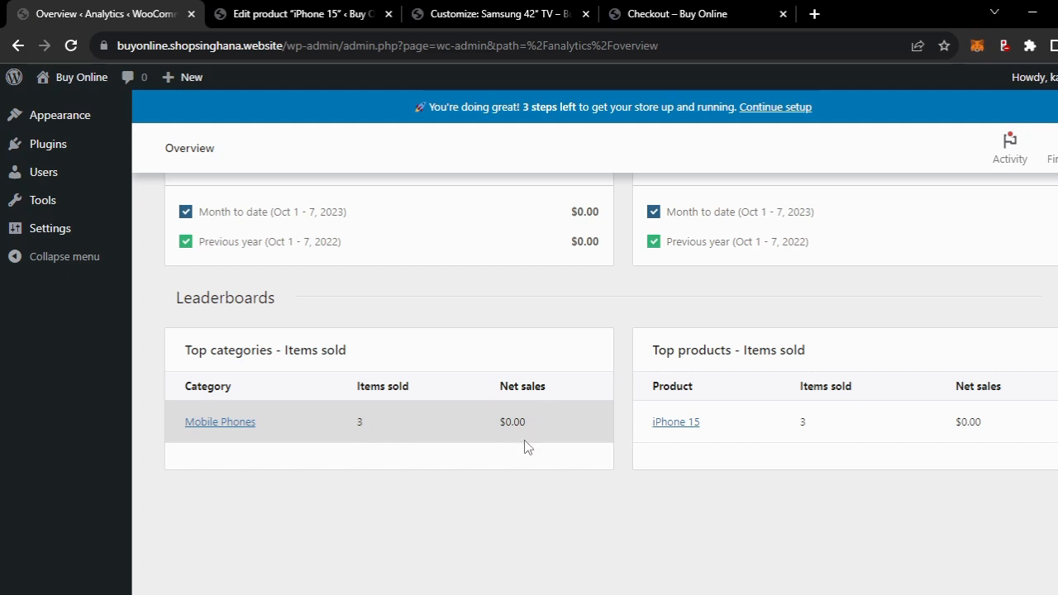
scroll(528, 446, up, 5)
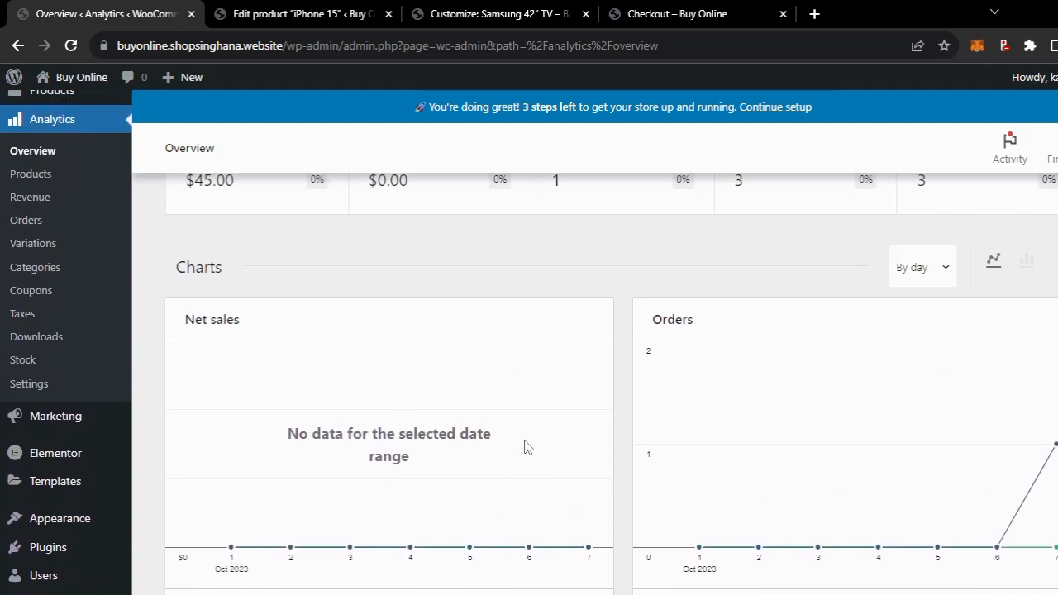
scroll(496, 438, up, 1)
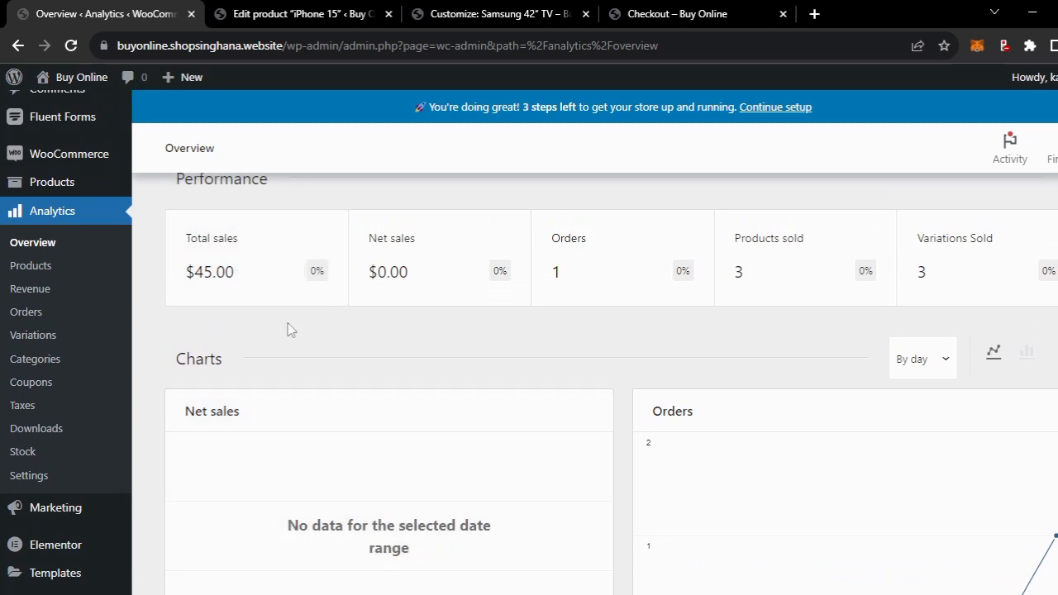
scroll(290, 329, up, 2)
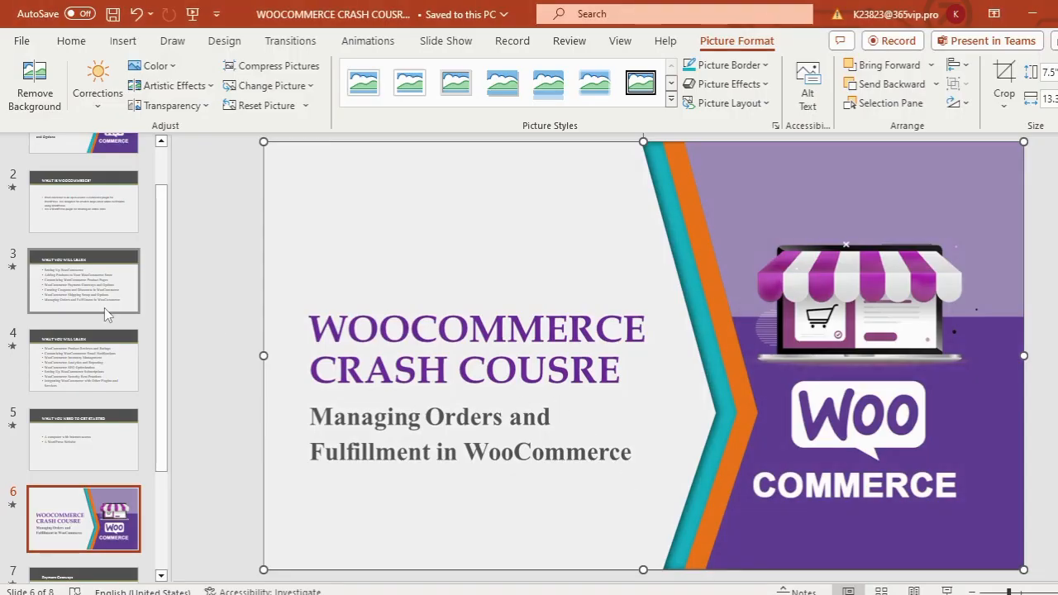
Switch to the WooCommerce crash course presentation in PowerPoint and view the What You Will Learn slides, slide 4 followed by slide 3.
click(79, 374)
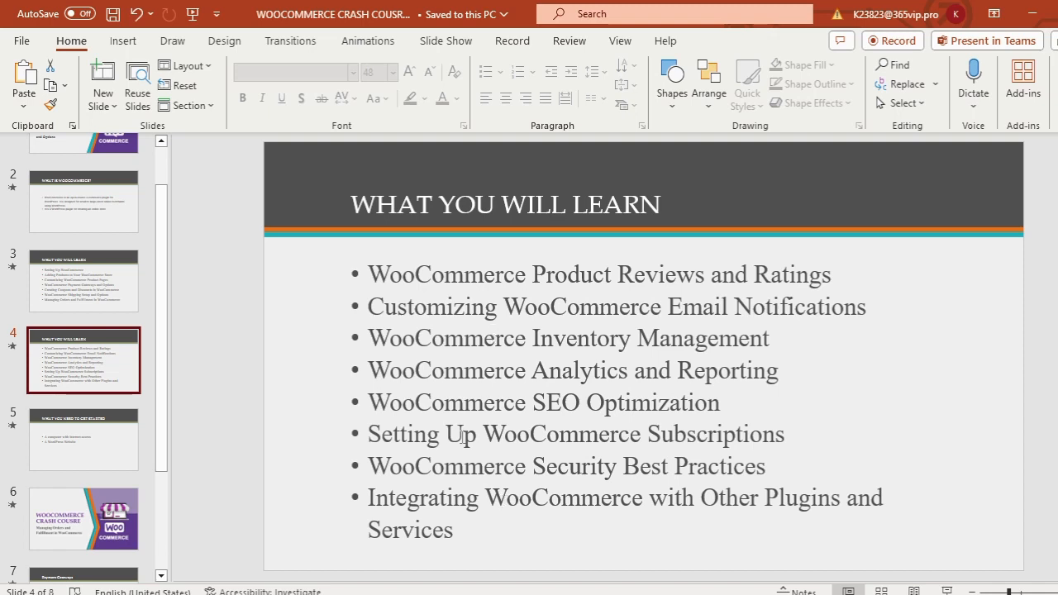
click(109, 300)
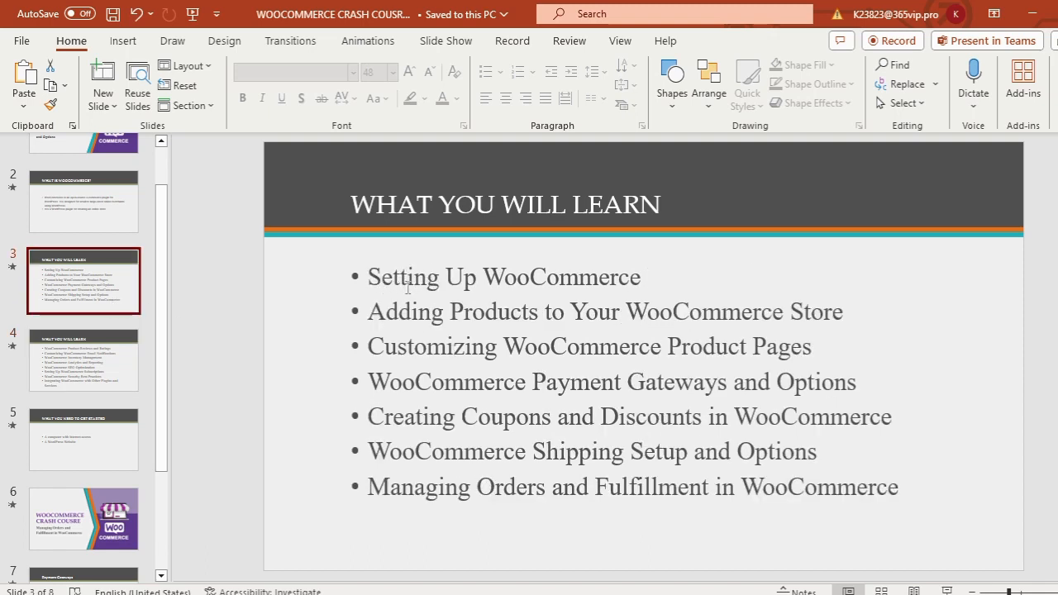